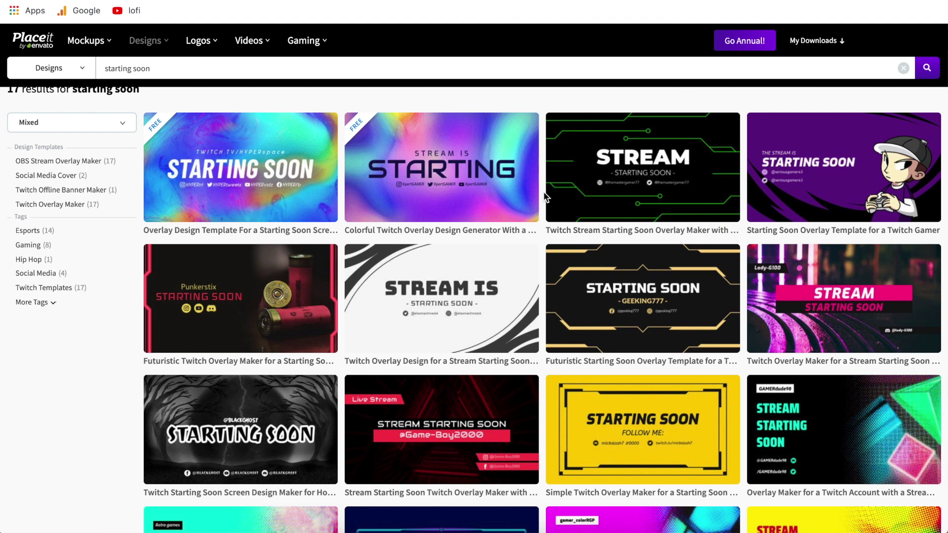
Scroll through the starting soon results and go back to the Placeit home page
scroll(544, 197, down, 5)
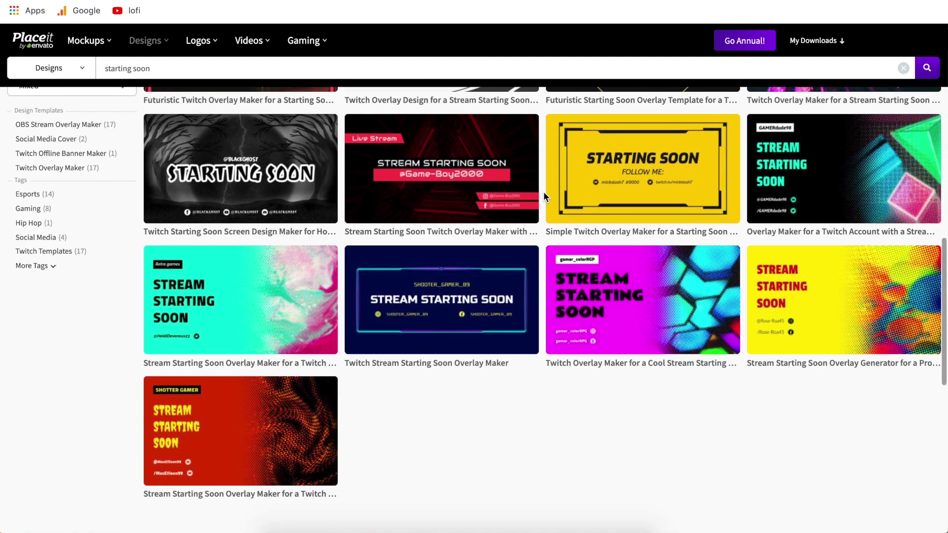
scroll(544, 197, up, 6)
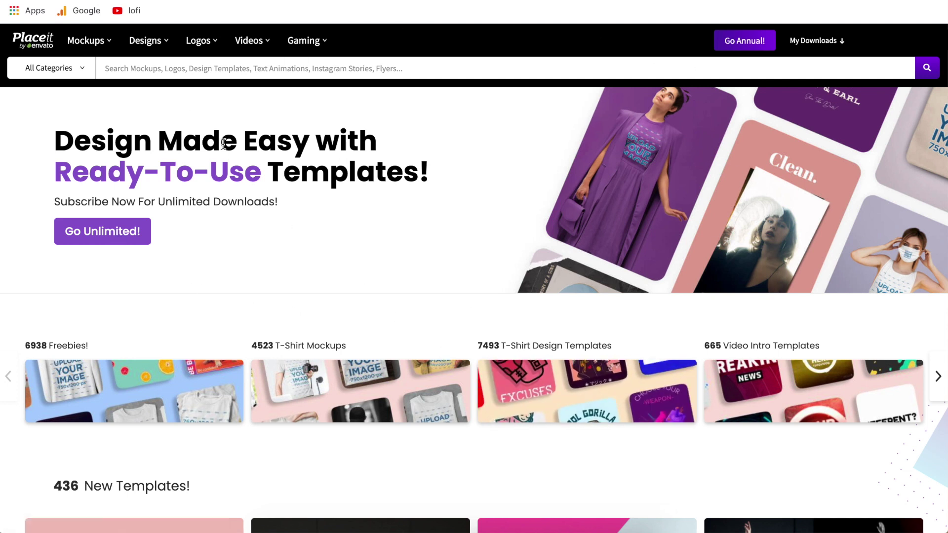
Go to the Twitch templates page from Designs and check which Twitch template kinds exist
mouse_move(154, 44)
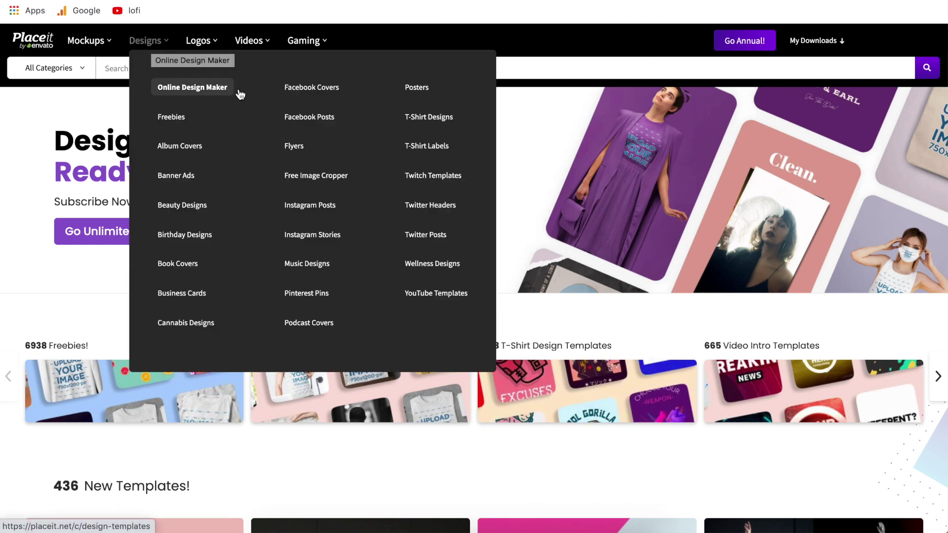
click(439, 187)
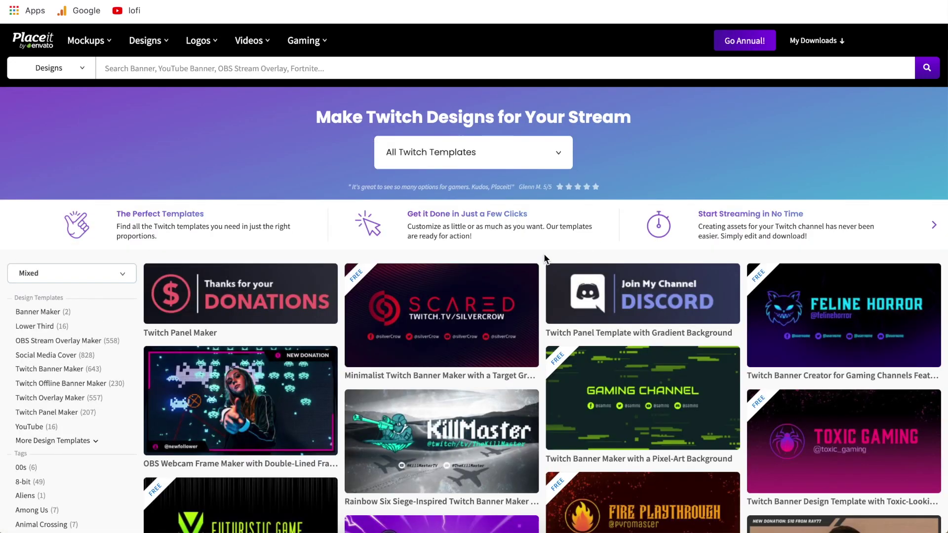
scroll(544, 253, down, 4)
scroll(545, 258, down, 10)
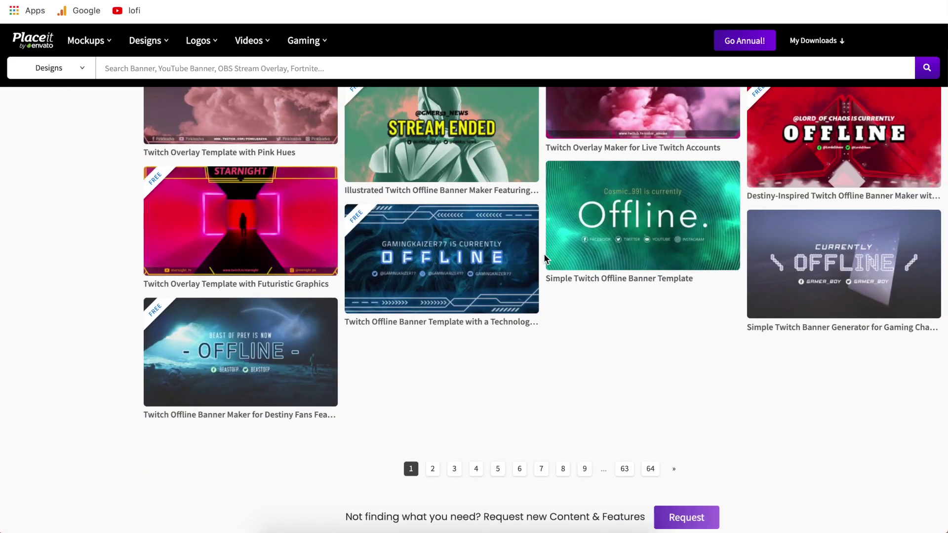
scroll(544, 253, up, 14)
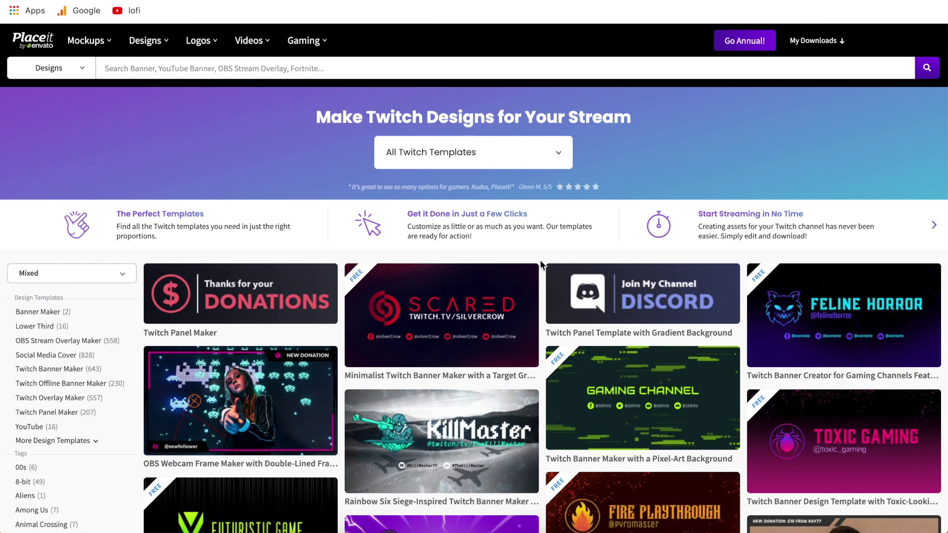
click(526, 165)
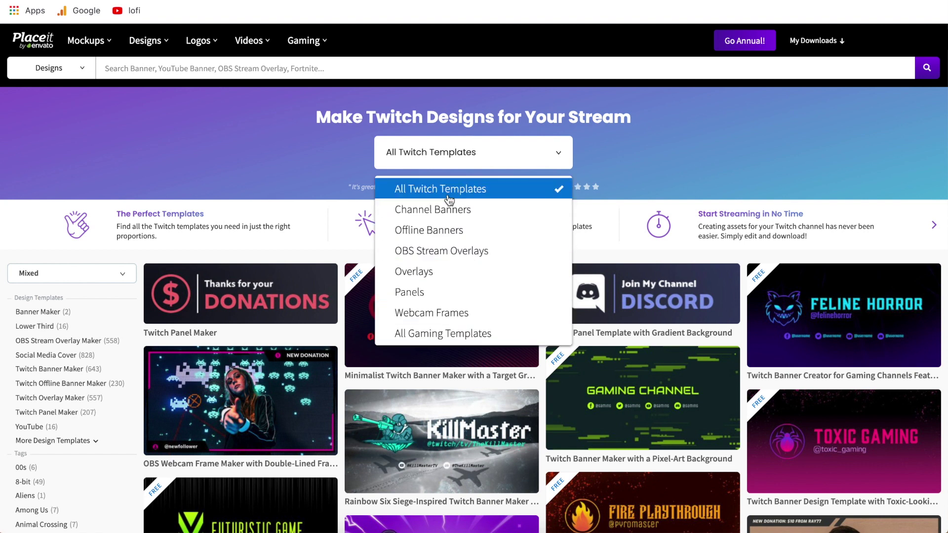
Search designs for 'starting soon' and browse the results for the colourful Starting Soon template
click(191, 67)
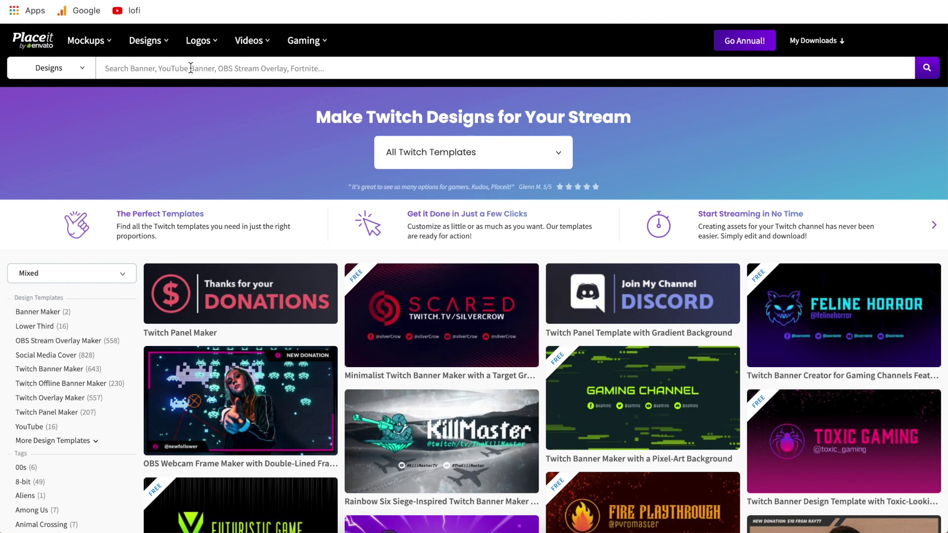
text(strting soon)
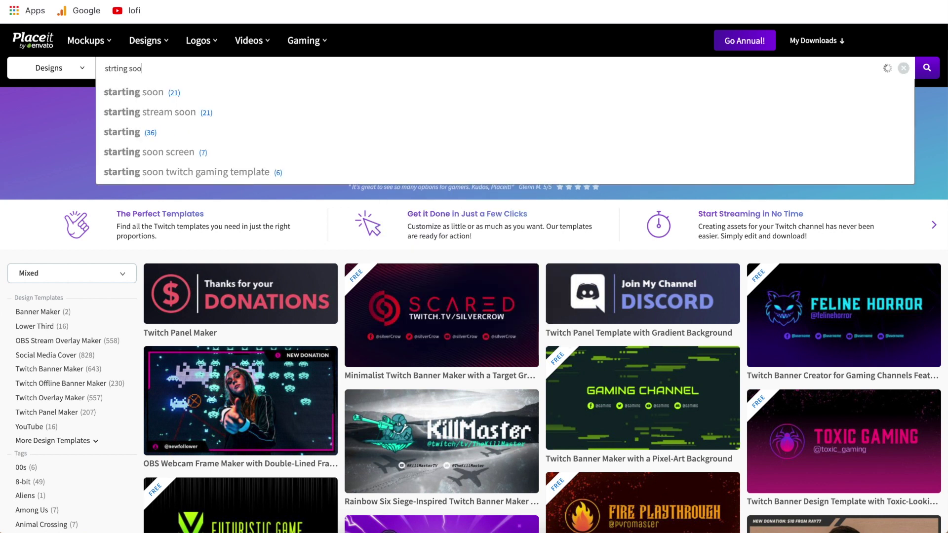
click(143, 93)
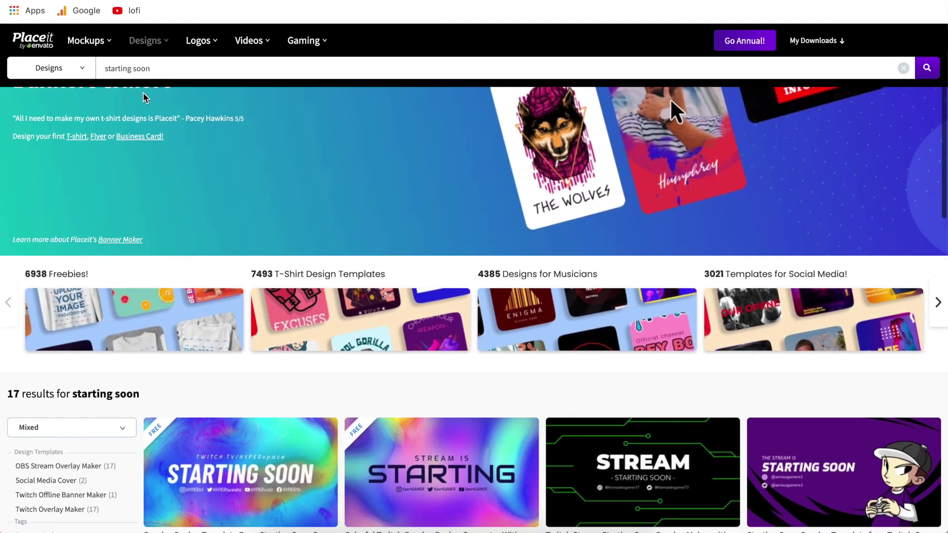
scroll(497, 215, down, 3)
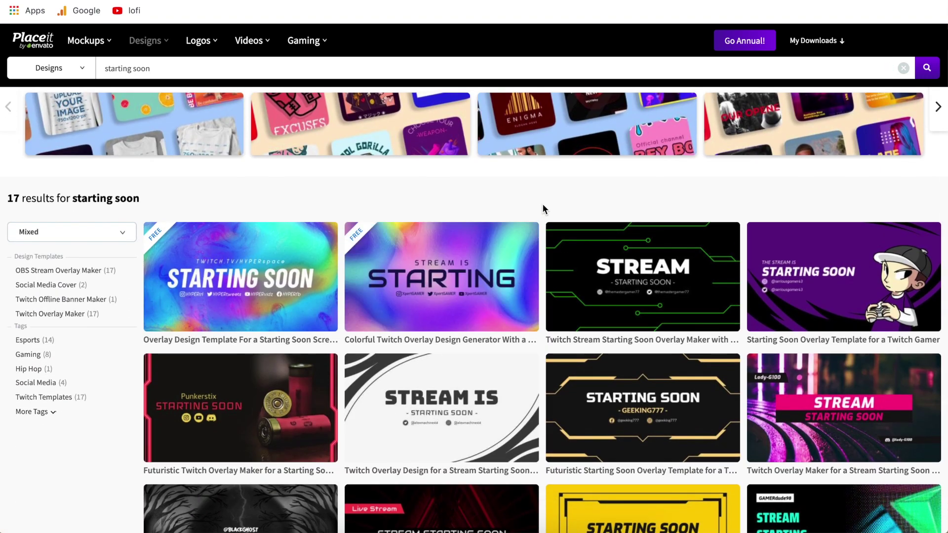
scroll(542, 204, down, 4)
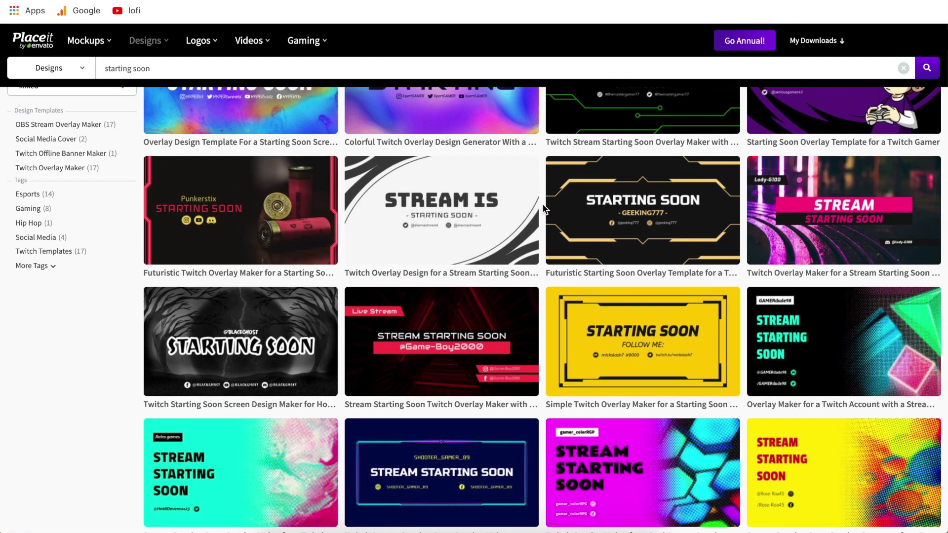
scroll(543, 203, down, 2)
scroll(543, 204, up, 5)
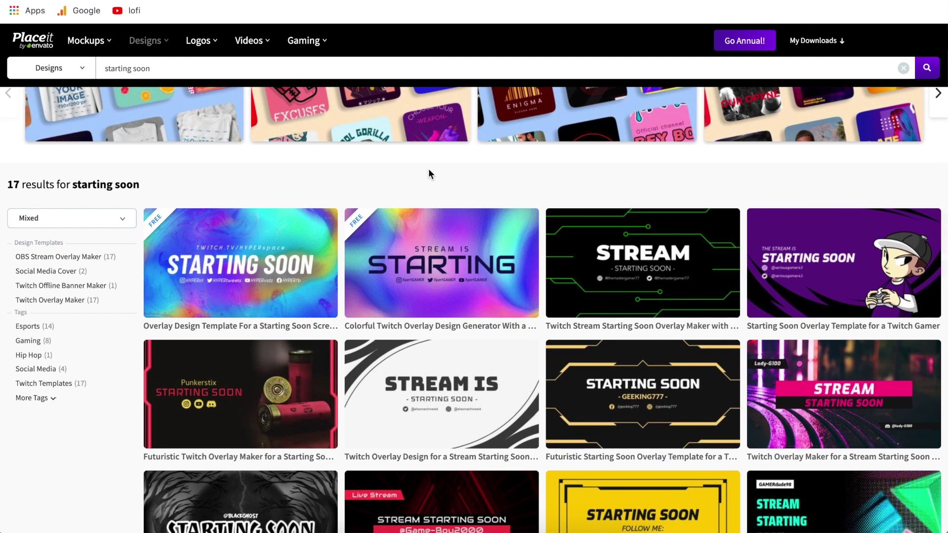
mouse_move(321, 223)
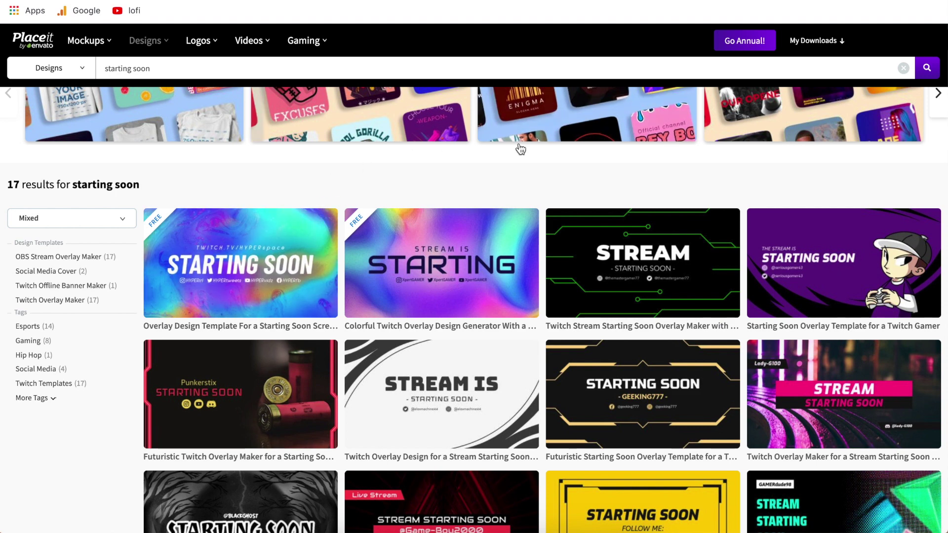
scroll(587, 210, down, 6)
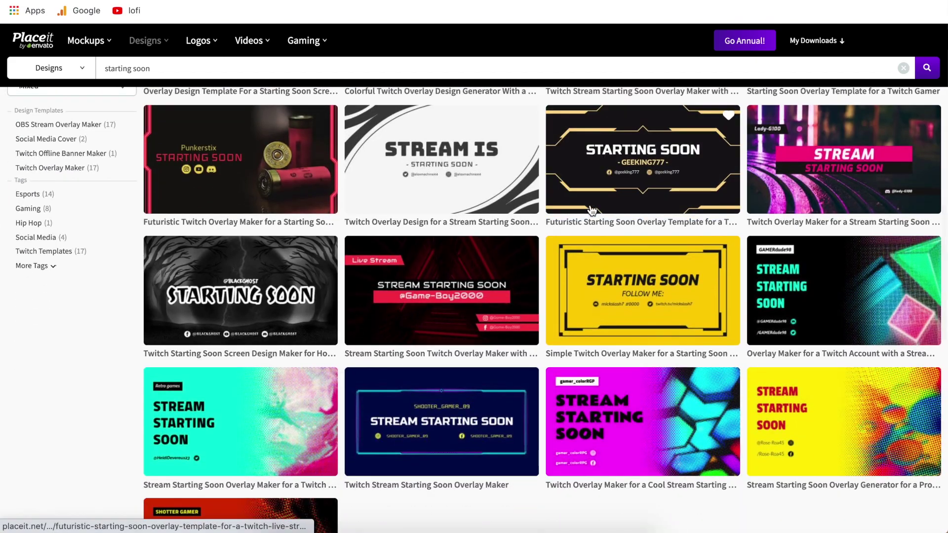
scroll(543, 269, up, 8)
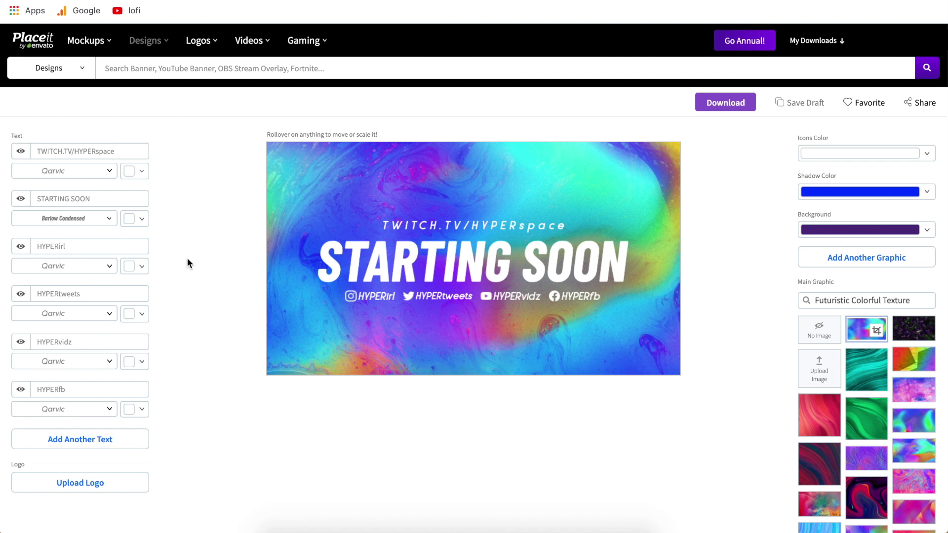
Add an octopus graphic and move it to the top-right of the design
click(108, 171)
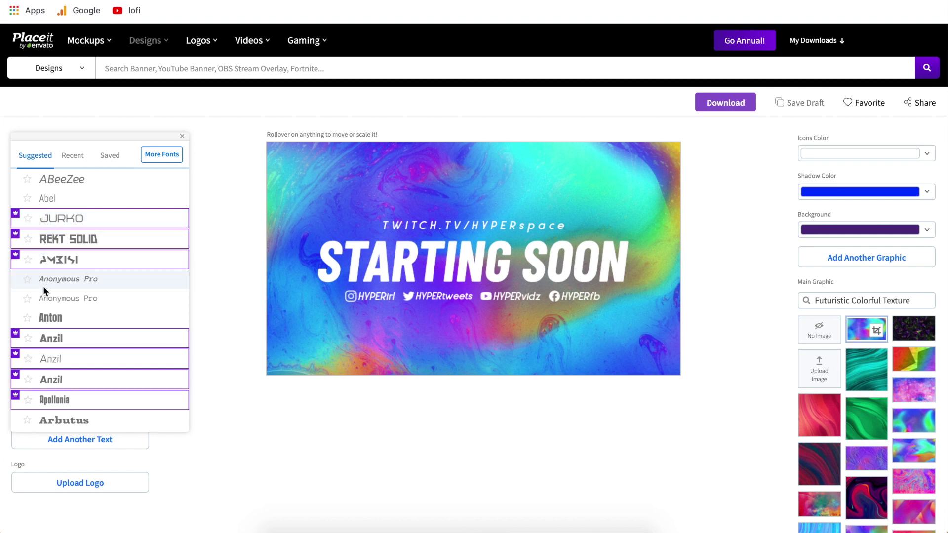
click(221, 183)
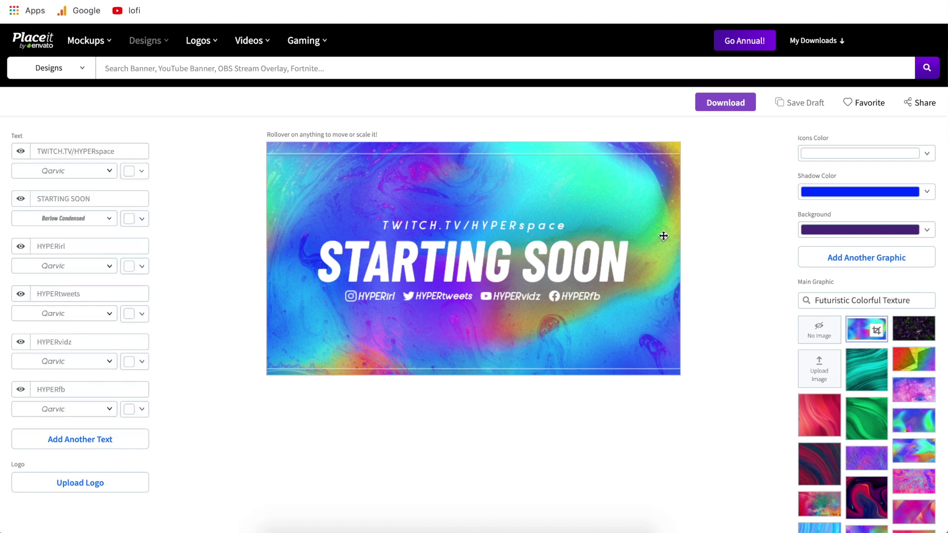
click(889, 259)
drag(458, 349, 603, 200)
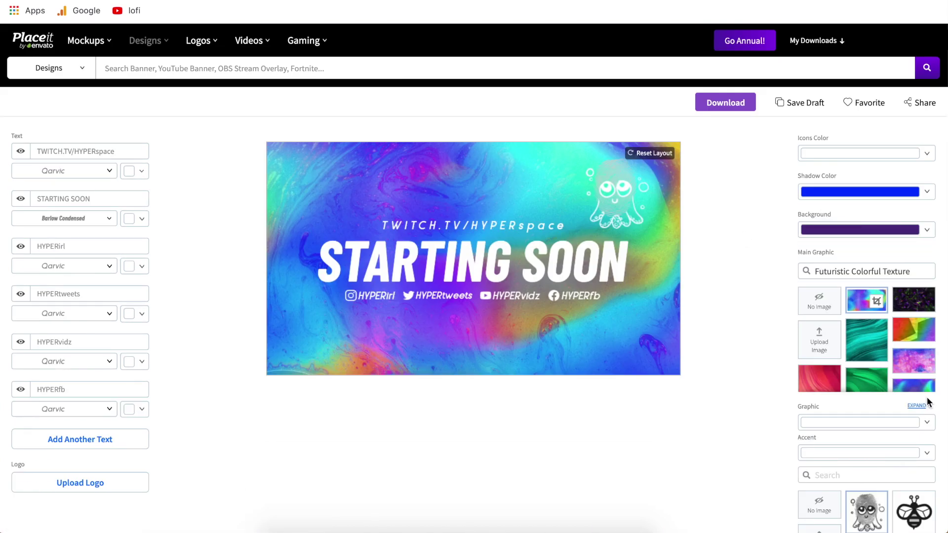
Expand the full graphic library and search it for 'gaming' icons
click(917, 406)
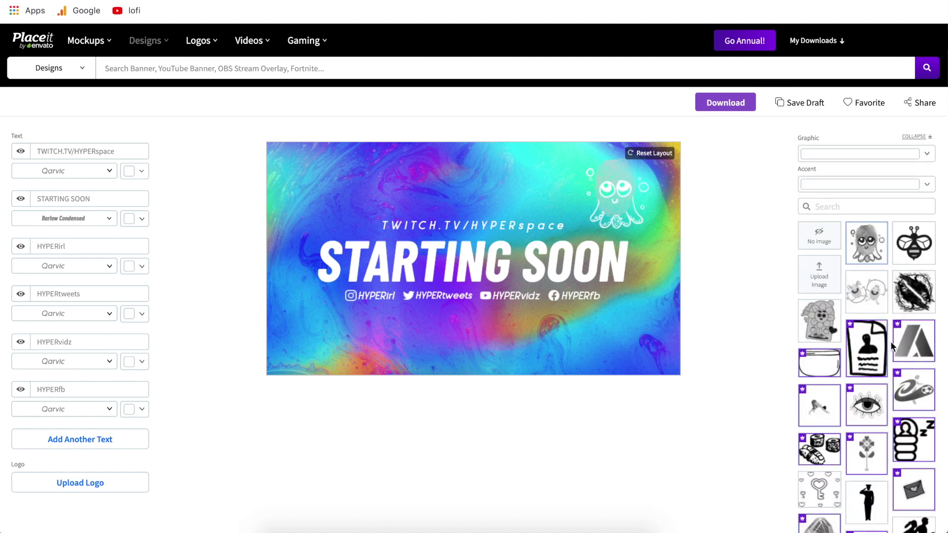
scroll(888, 408, down, 1)
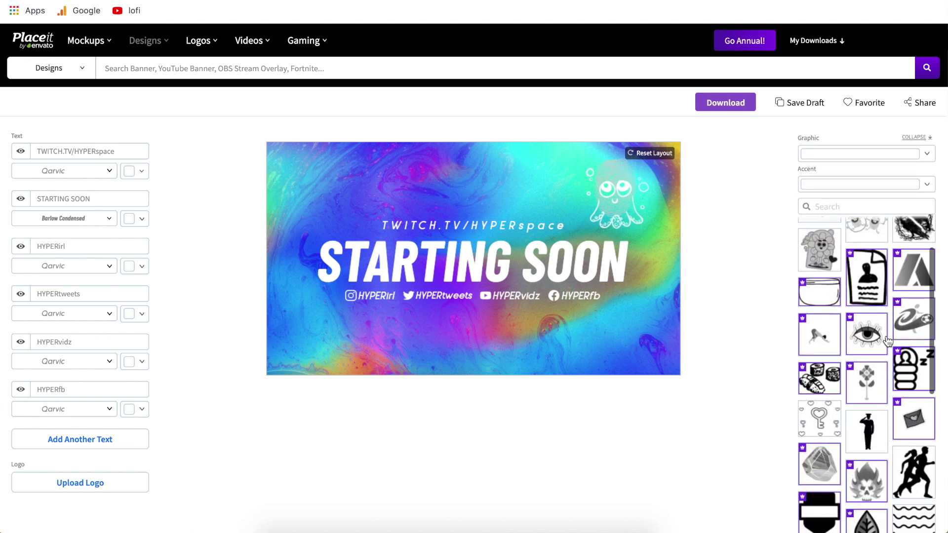
scroll(891, 349, up, 1)
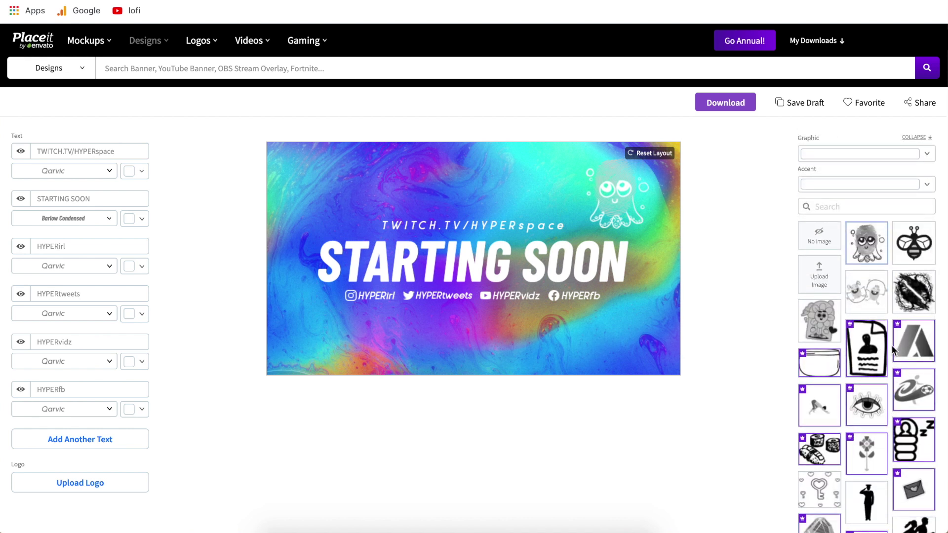
scroll(899, 448, down, 5)
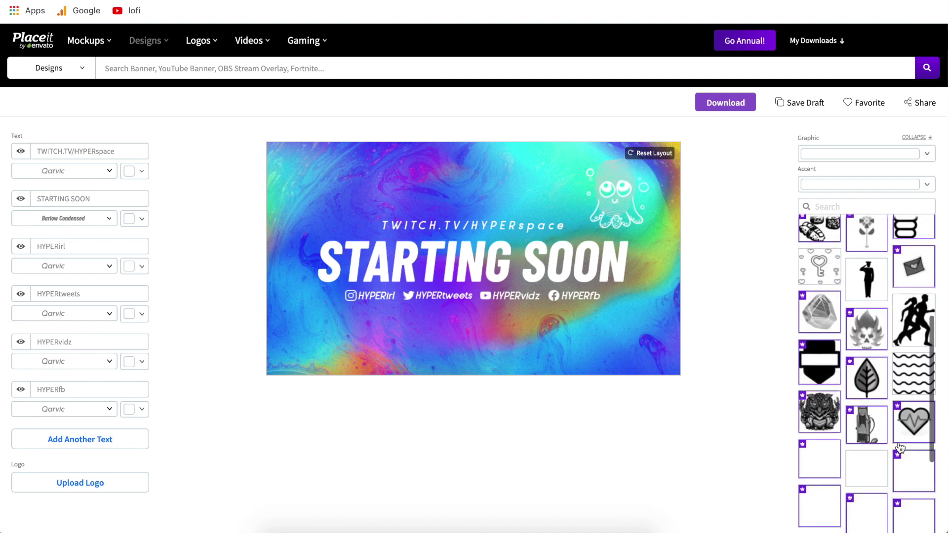
scroll(862, 260, up, 5)
click(834, 206)
text(gaming)
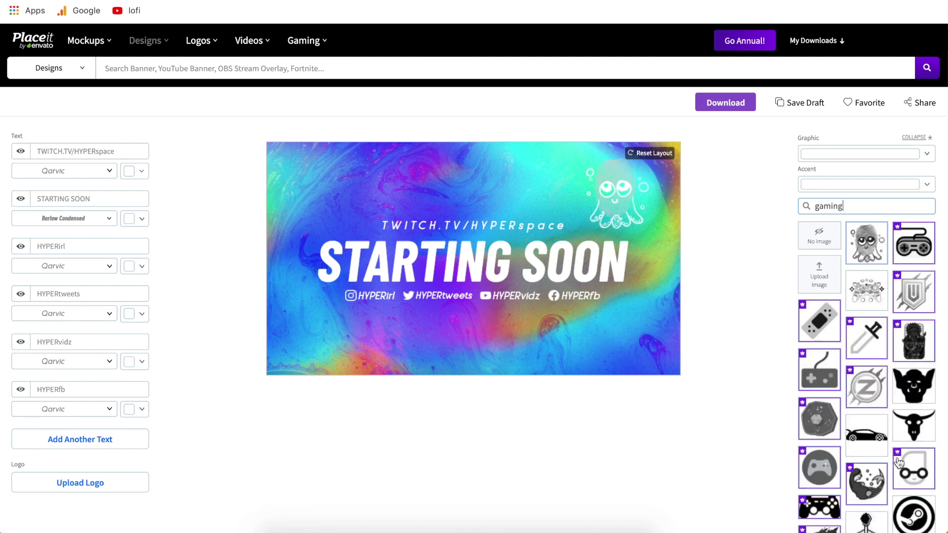
scroll(899, 463, down, 2)
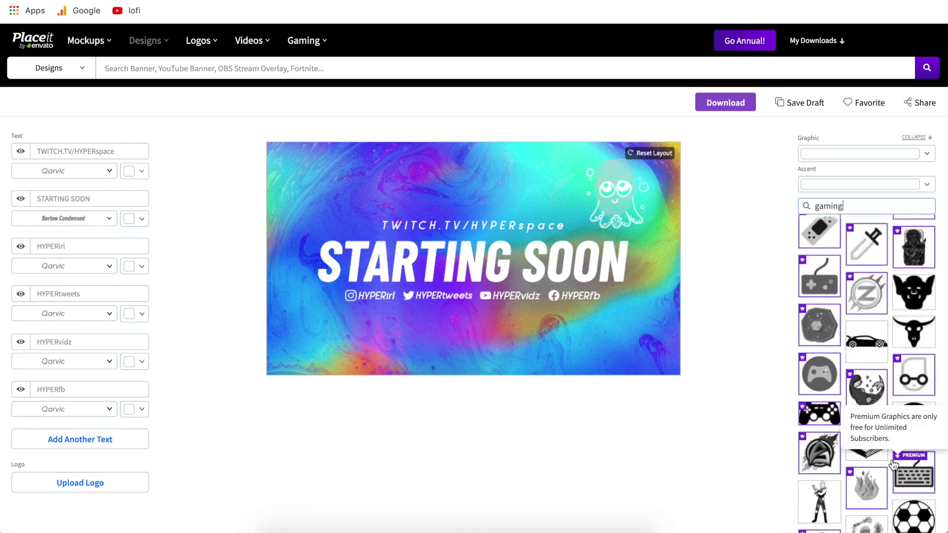
scroll(890, 460, down, 4)
scroll(890, 460, down, 2)
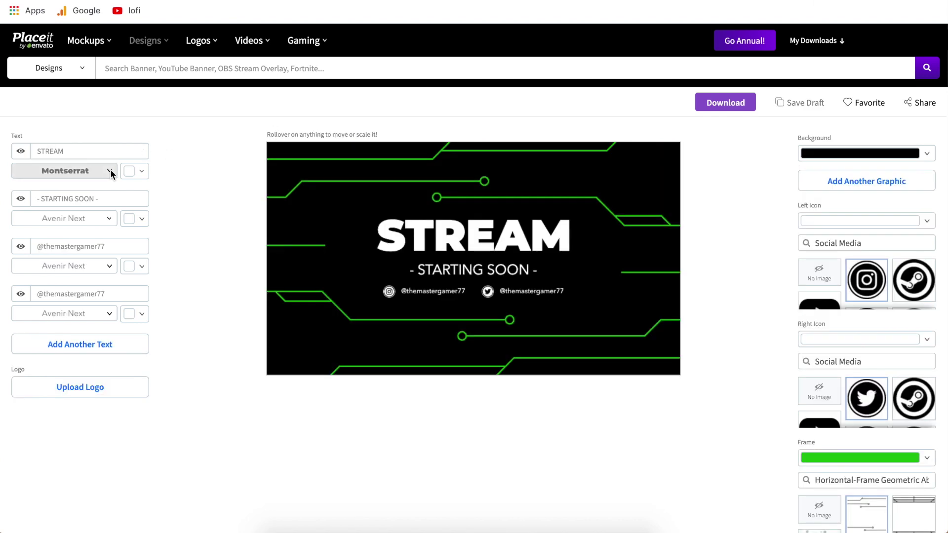
Browse the full font library for the STREAM title, then close it unchanged
click(109, 171)
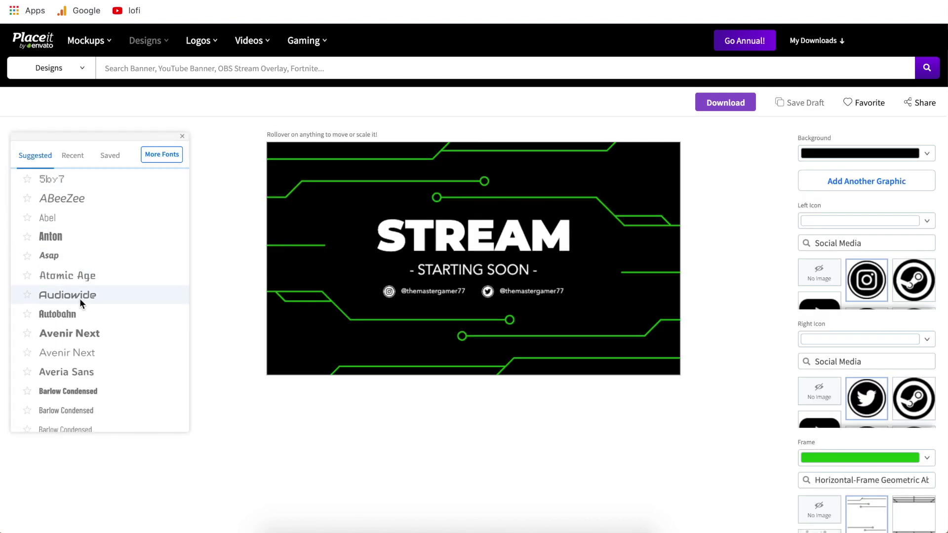
scroll(79, 392, down, 5)
scroll(79, 392, up, 5)
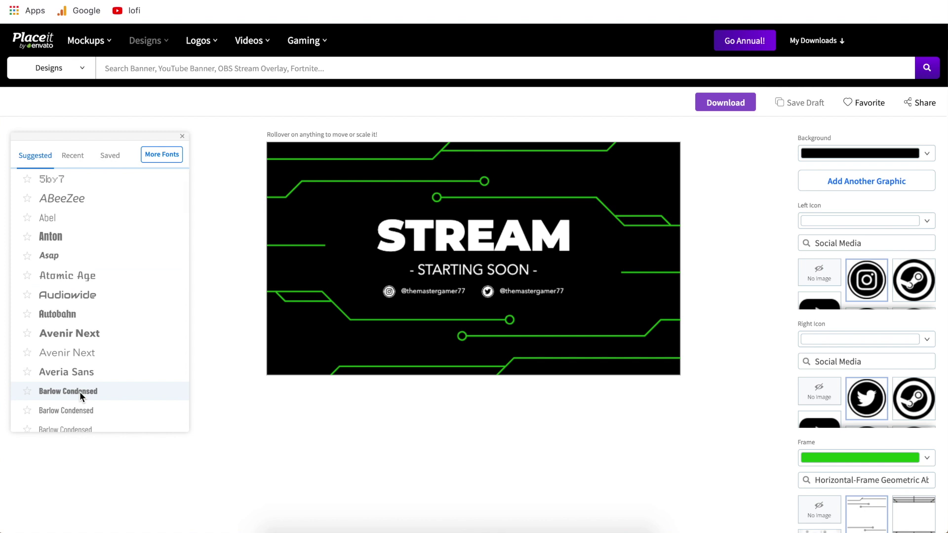
click(168, 158)
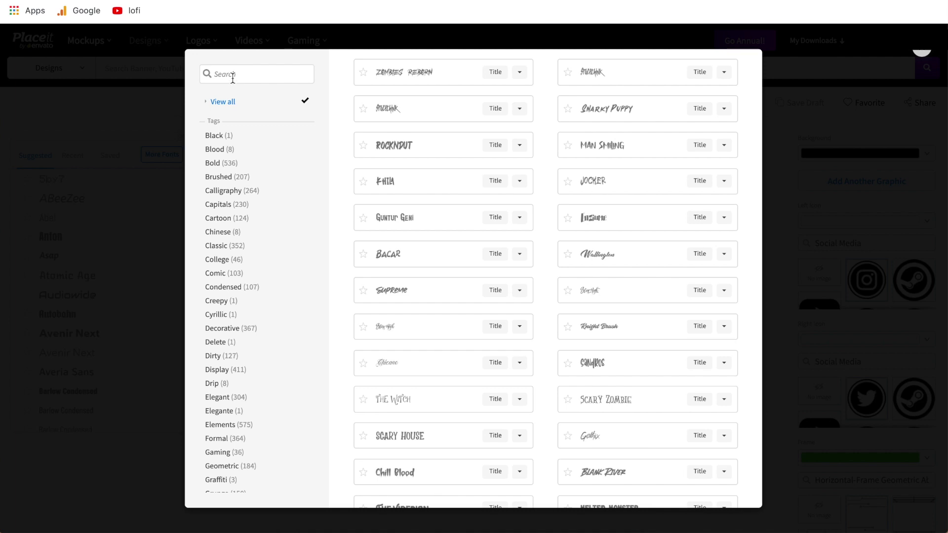
click(906, 73)
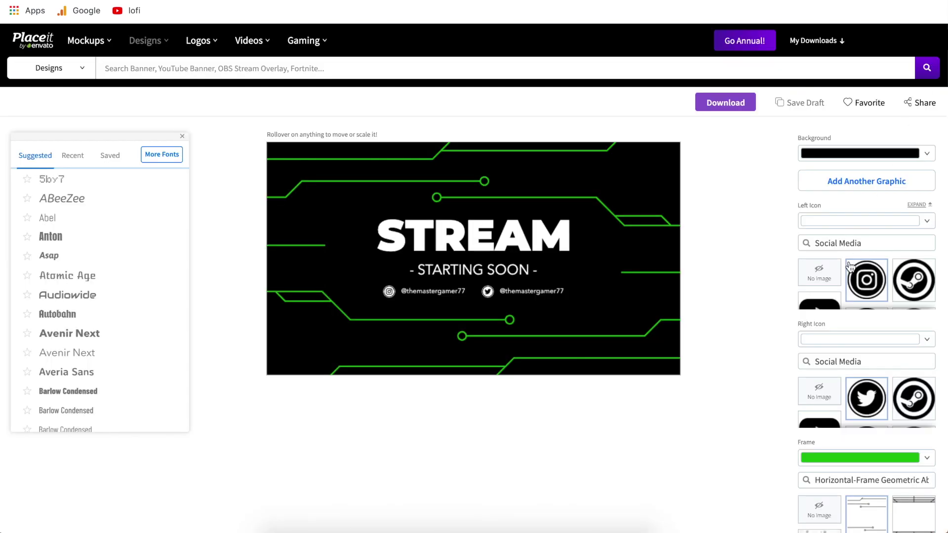
Expand the Left Icon section and look through all its social-media icons
click(916, 205)
scroll(879, 405, down, 6)
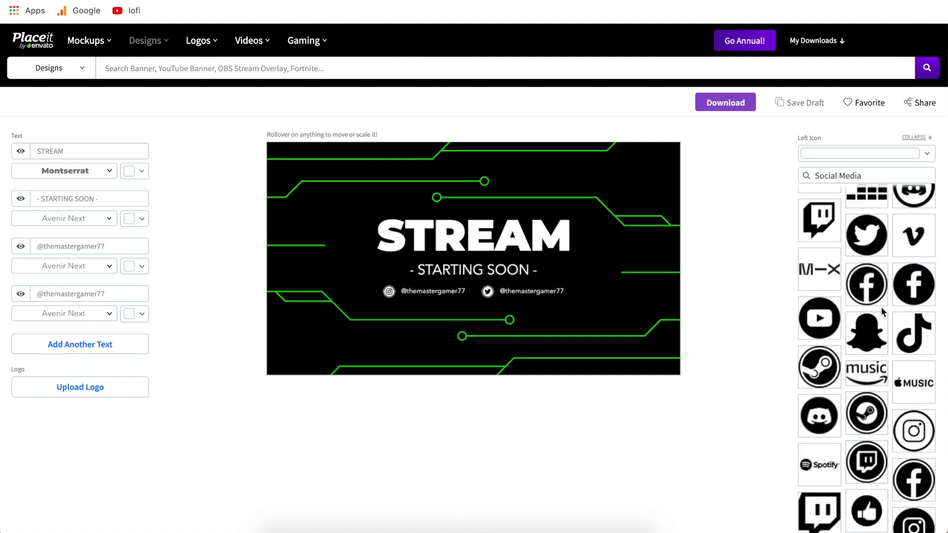
scroll(882, 309, up, 3)
scroll(881, 312, up, 3)
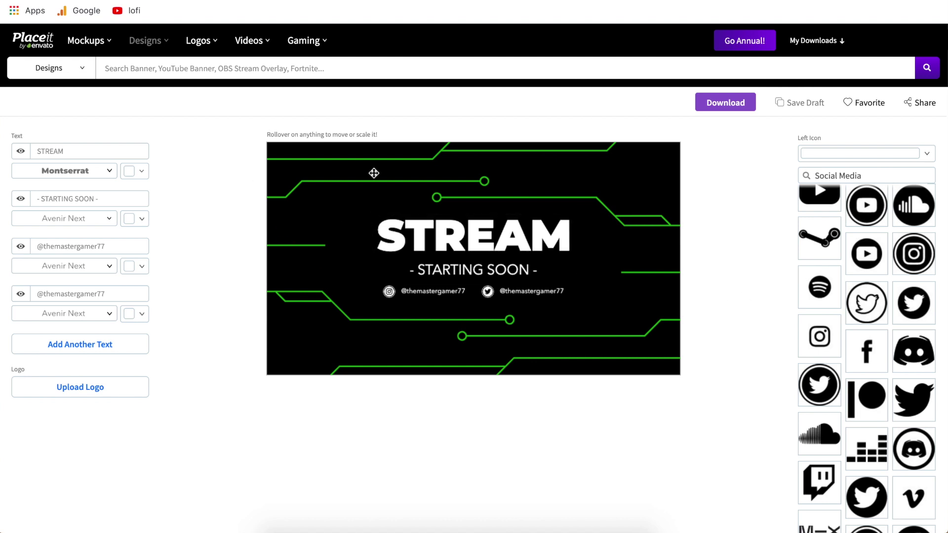
drag(473, 268, 420, 253)
drag(524, 191, 568, 178)
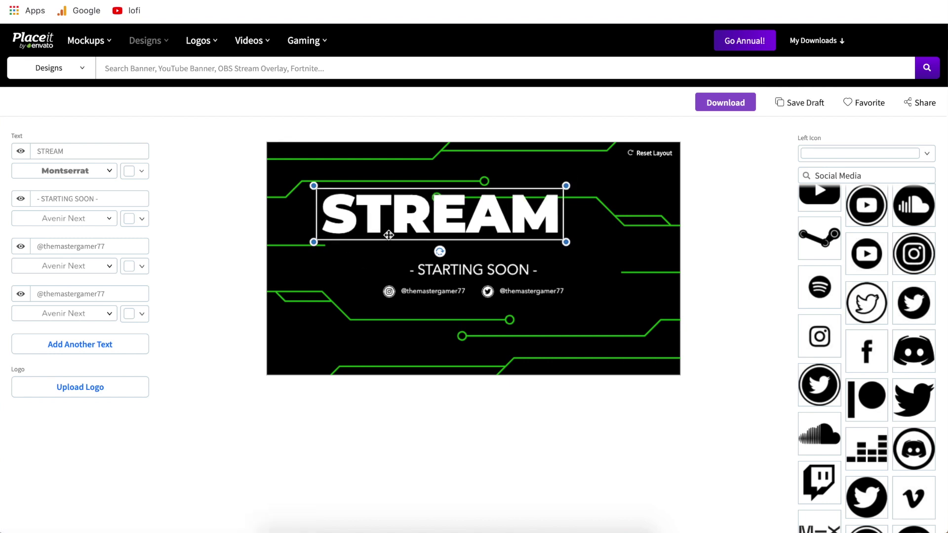
click(656, 154)
click(656, 155)
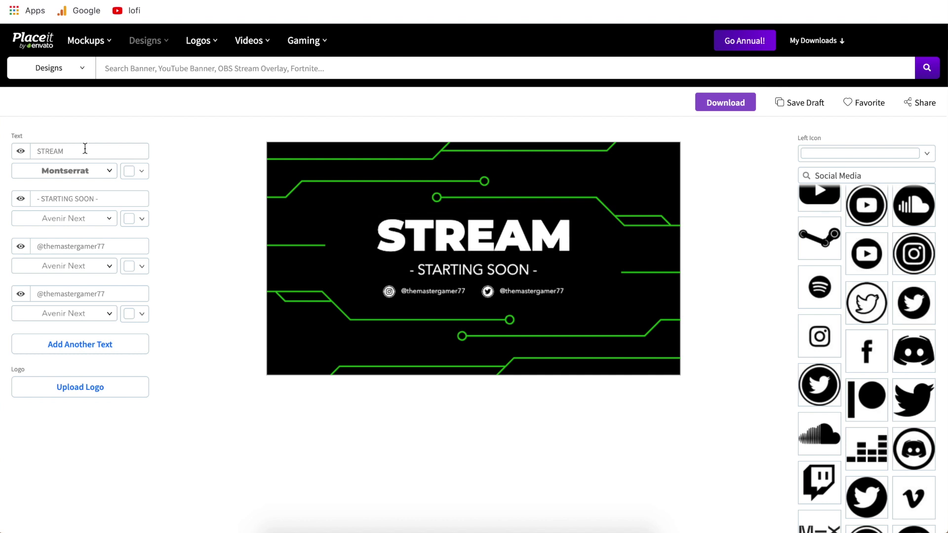
Hide, show and move the STREAM title, then restore its original layout and visibility
click(20, 151)
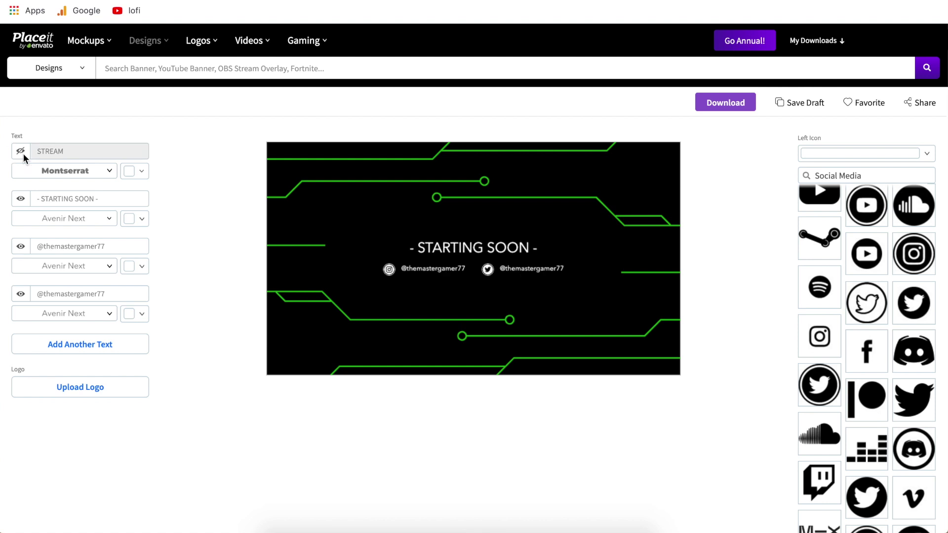
click(23, 153)
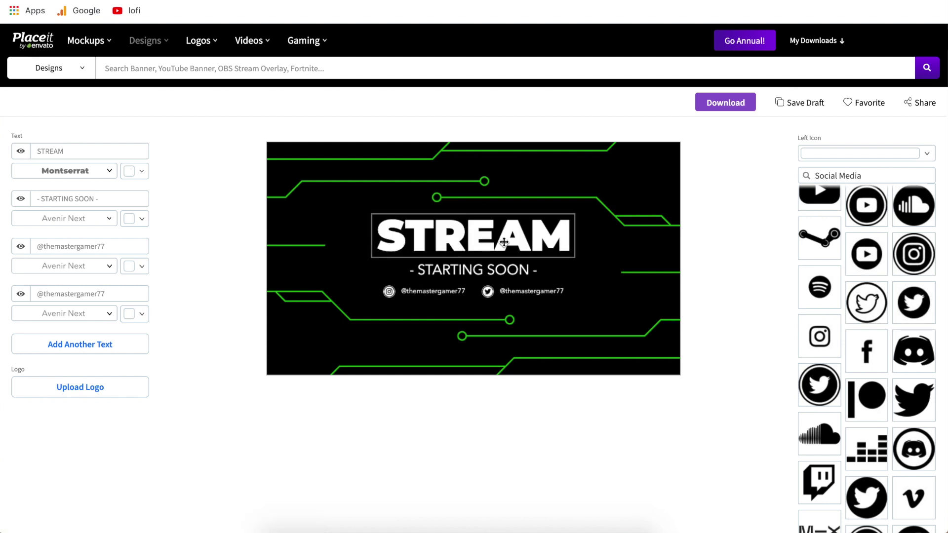
drag(503, 242, 152, 273)
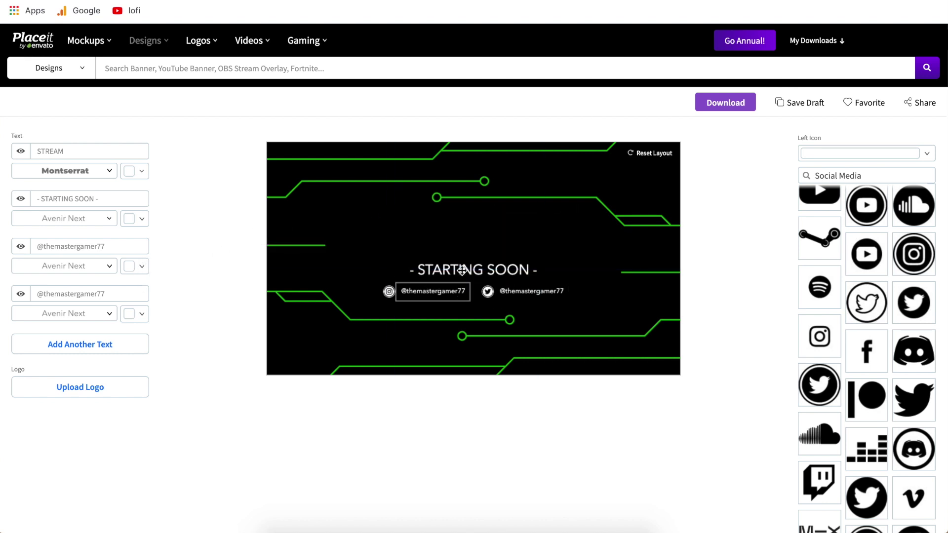
click(657, 154)
click(20, 151)
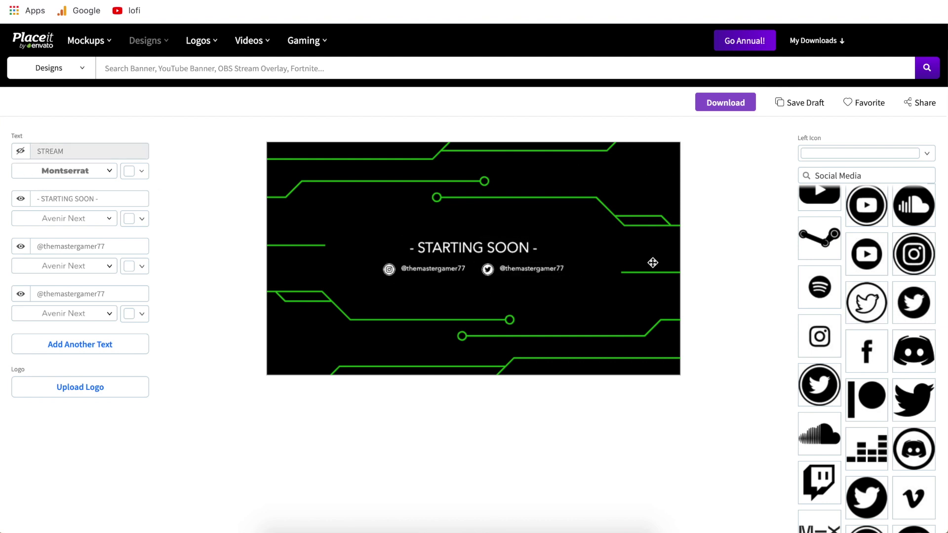
click(21, 154)
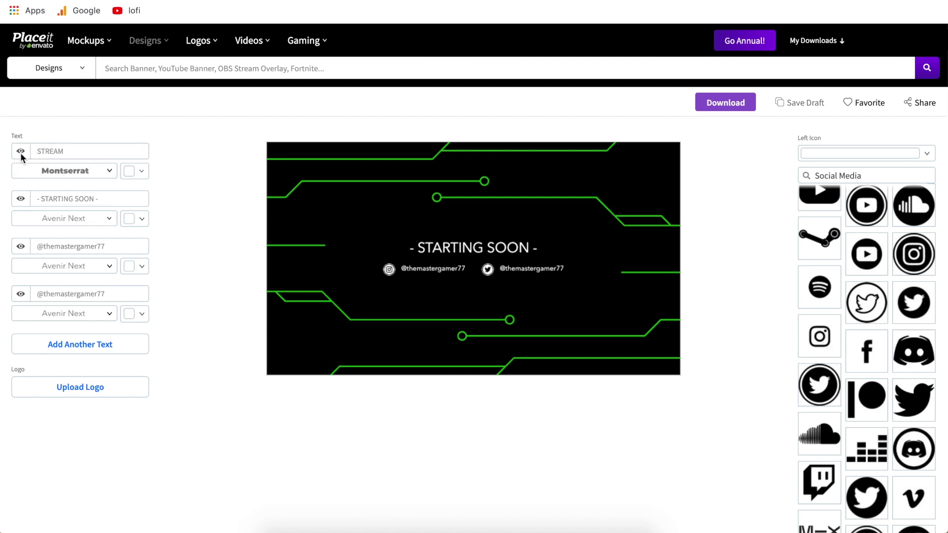
Open the STREAM title's custom colour picker showing its white #FFFFFF value
click(109, 171)
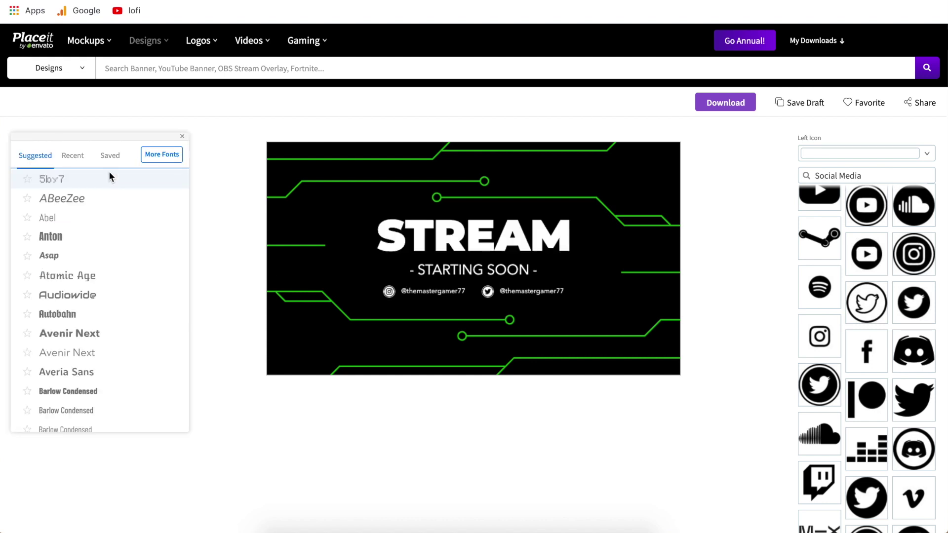
click(230, 181)
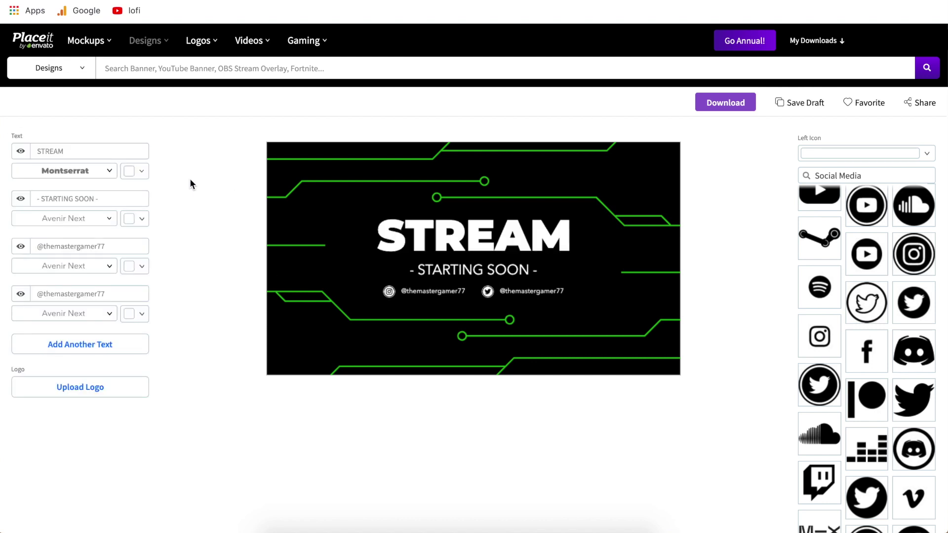
click(142, 171)
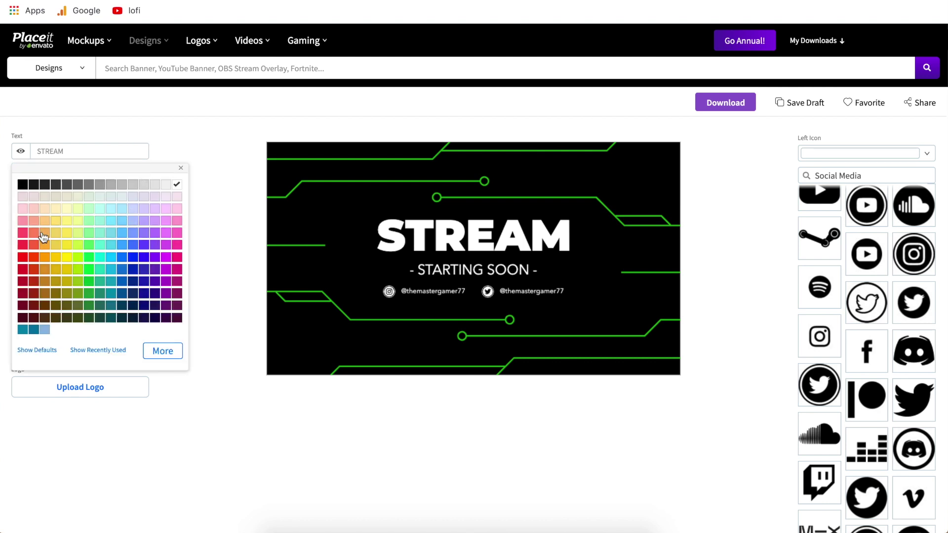
click(163, 351)
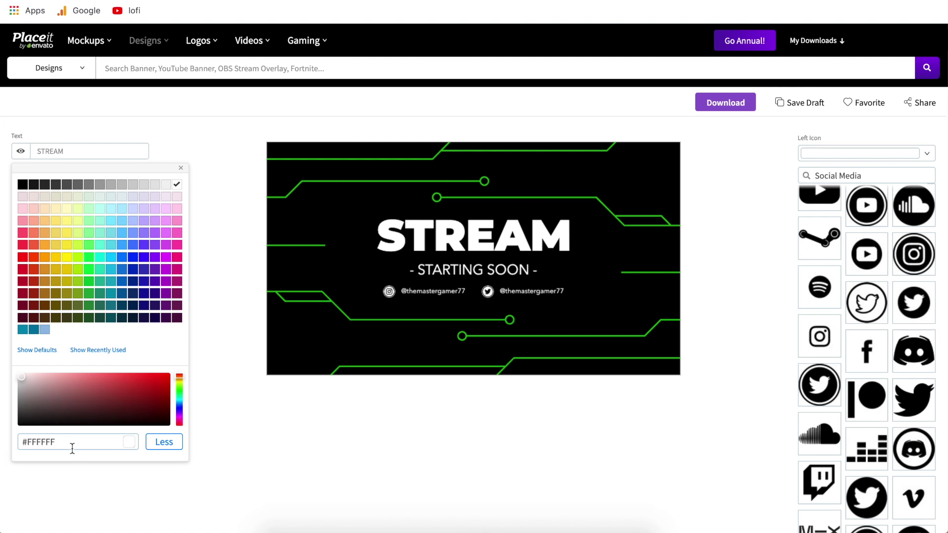
Add a 'Change Me' text layer and make its text background transparent
click(230, 258)
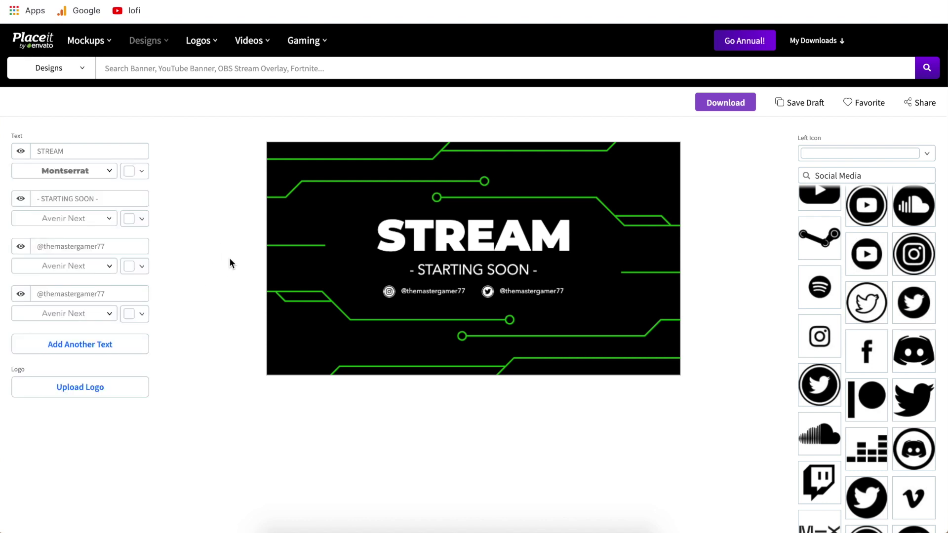
click(73, 348)
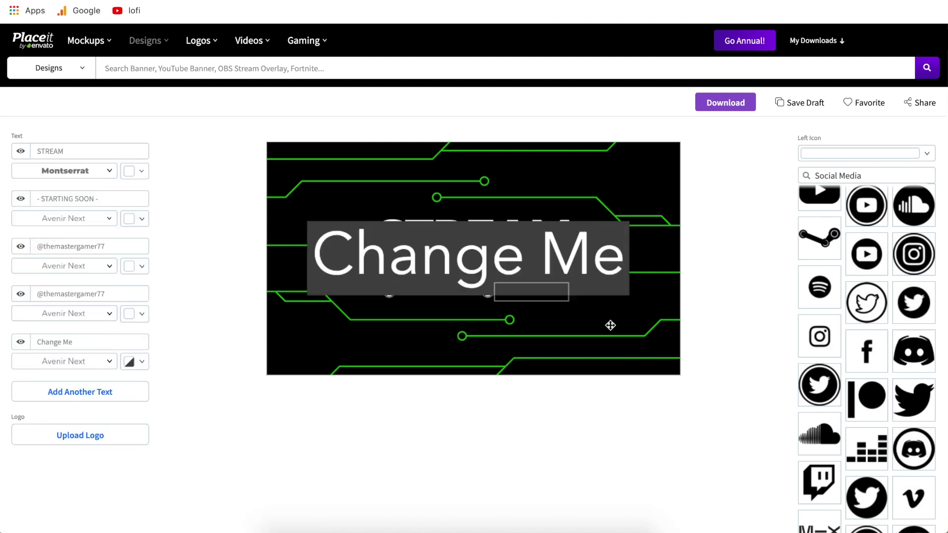
drag(593, 239, 612, 219)
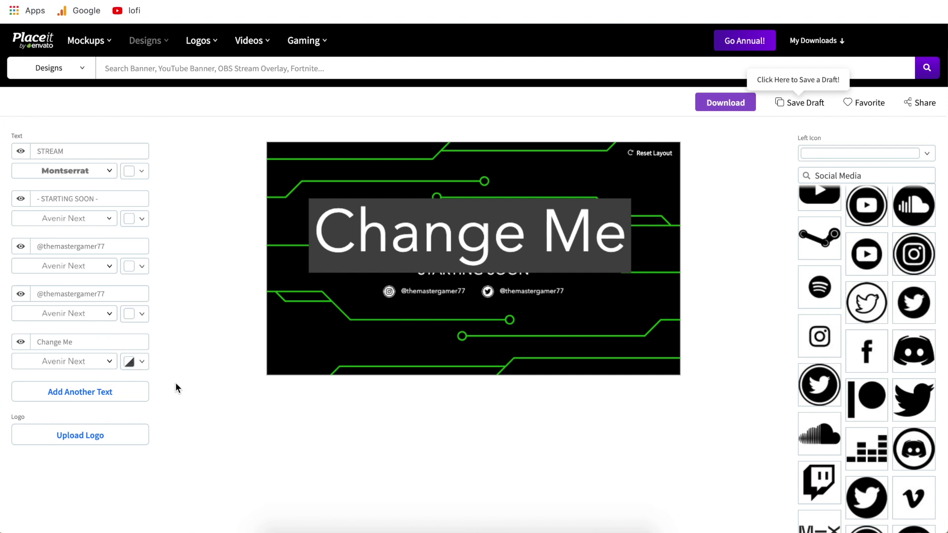
click(142, 364)
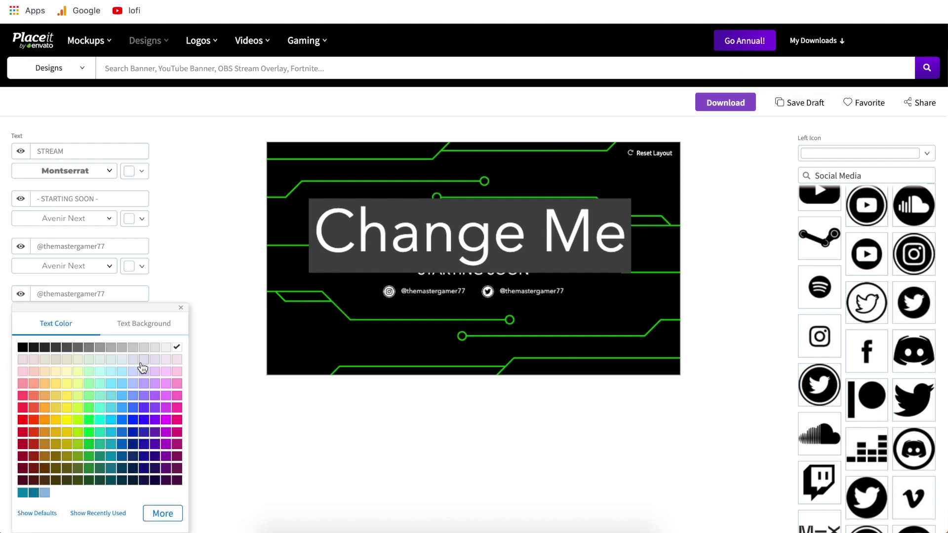
click(153, 325)
click(23, 348)
Shrink and reposition 'Change Me' over the social handles, then hide it
click(339, 242)
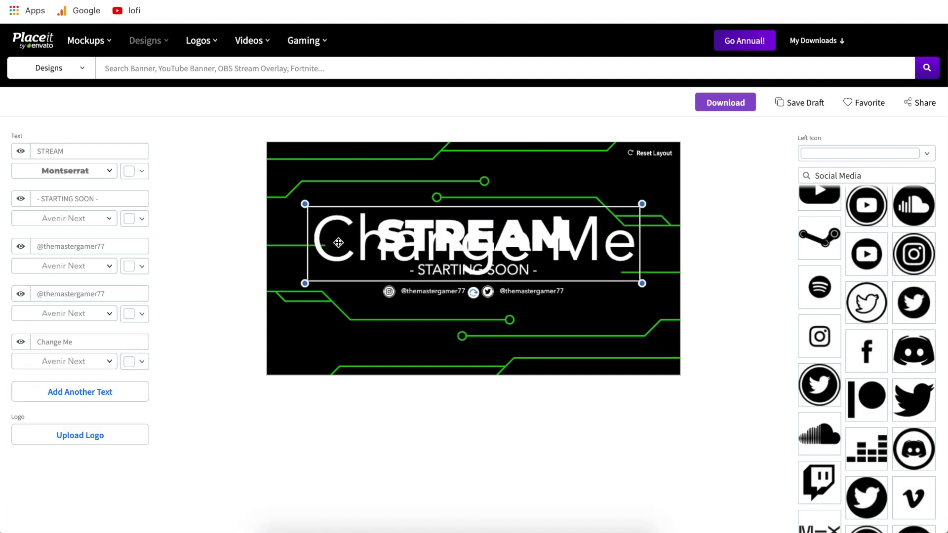
drag(338, 243, 331, 183)
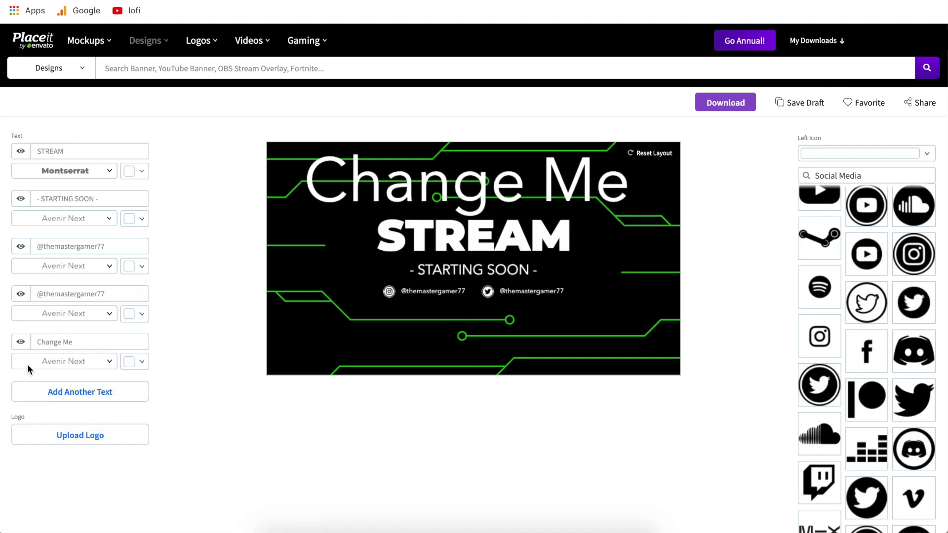
click(609, 193)
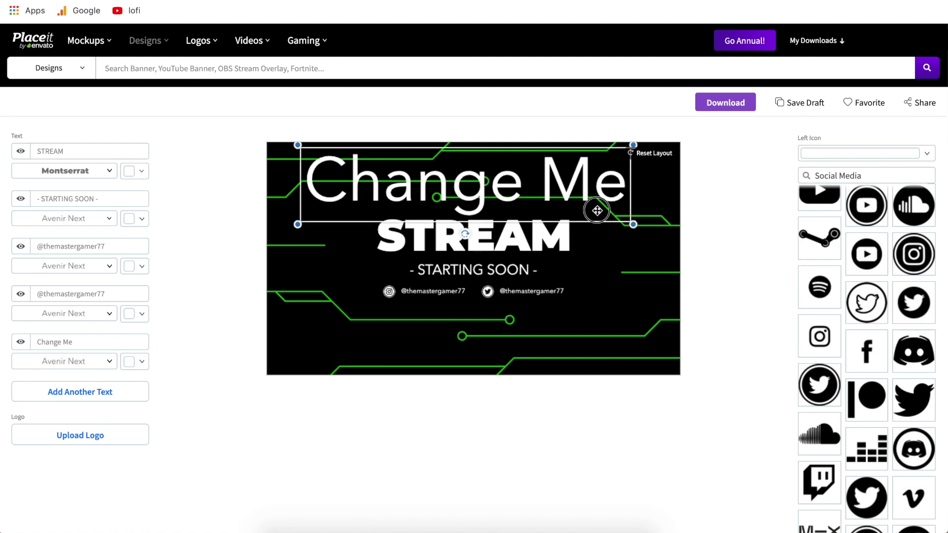
drag(633, 224, 482, 201)
drag(416, 181, 579, 457)
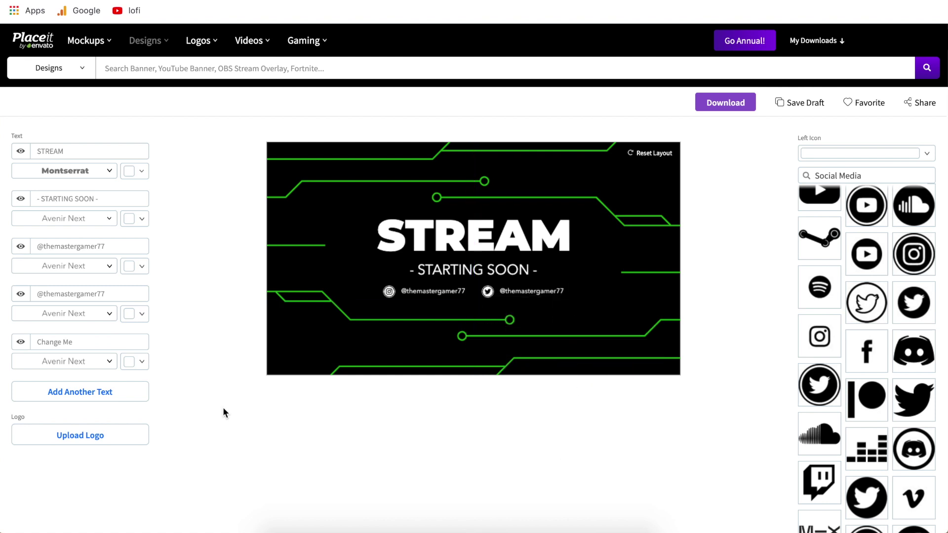
click(20, 342)
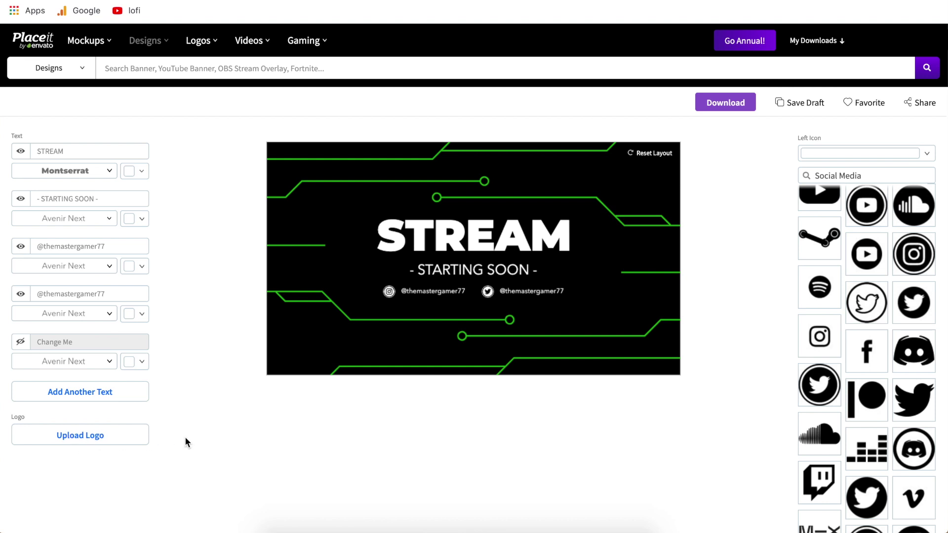
scroll(928, 140, up, 3)
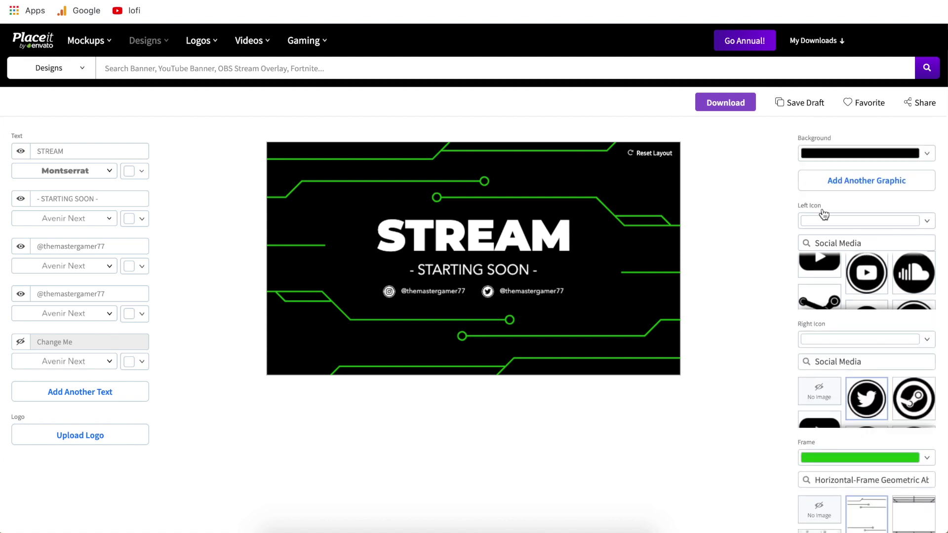
click(927, 153)
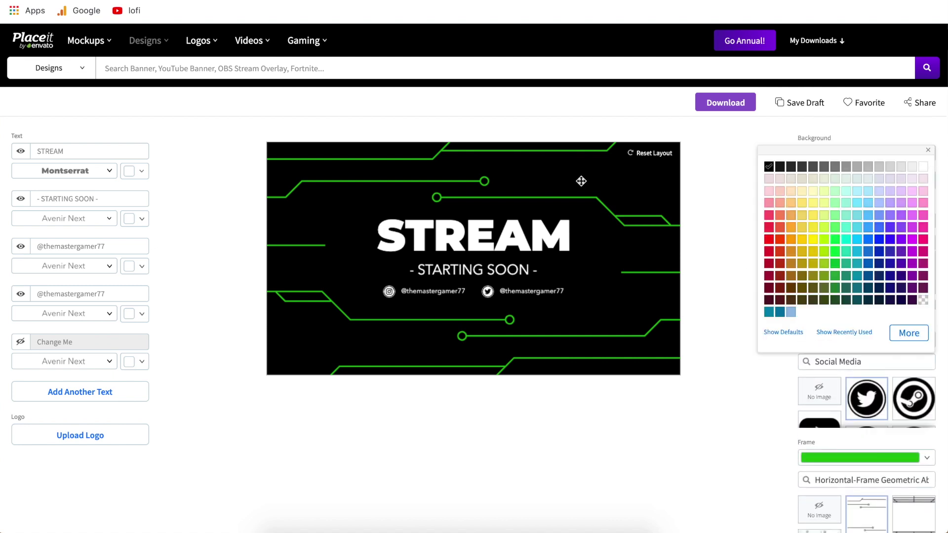
click(769, 227)
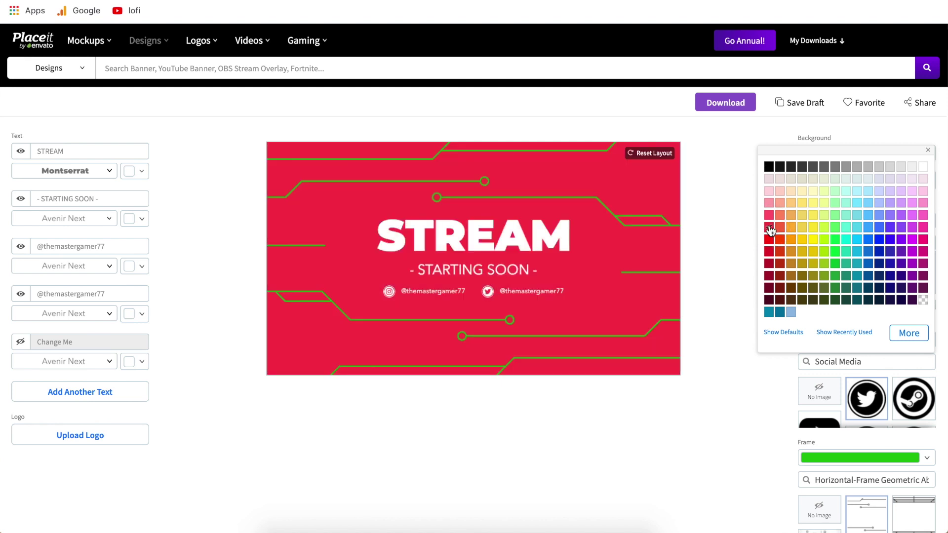
click(725, 200)
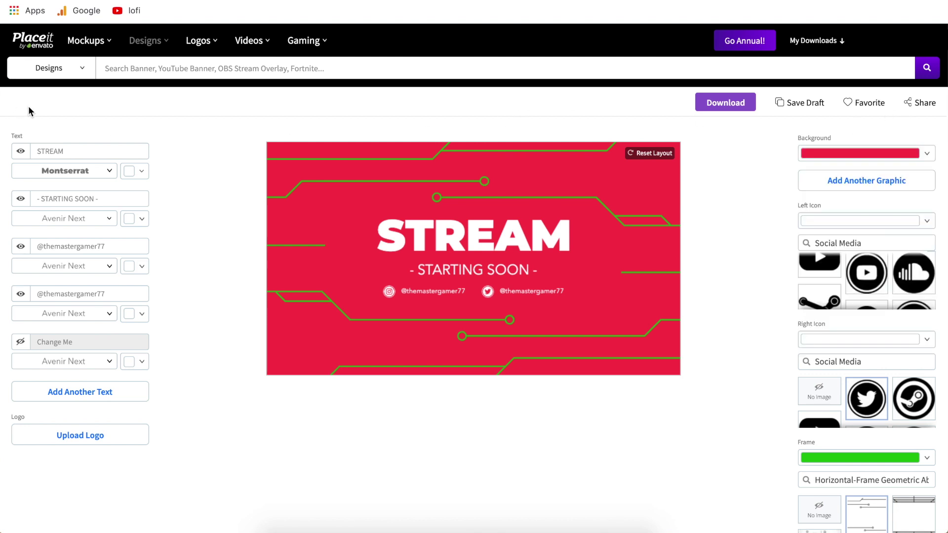
click(928, 157)
click(734, 183)
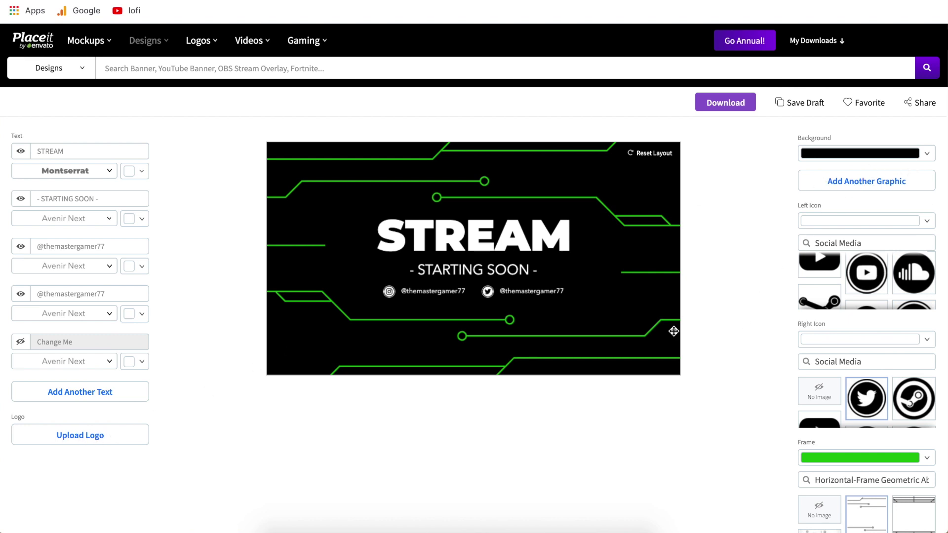
Remove the Wi-Fi graphic from the overlay by setting the graphic to No Image
click(850, 193)
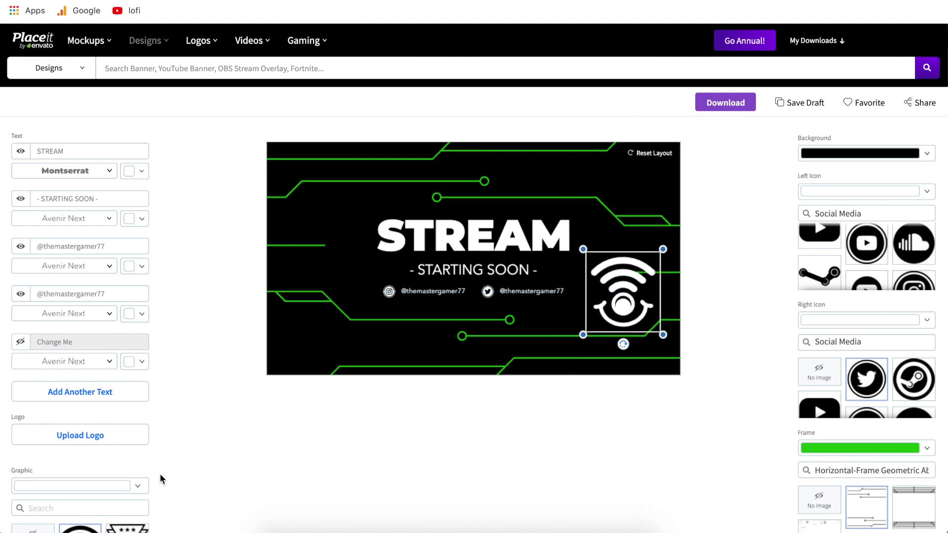
scroll(131, 472, down, 6)
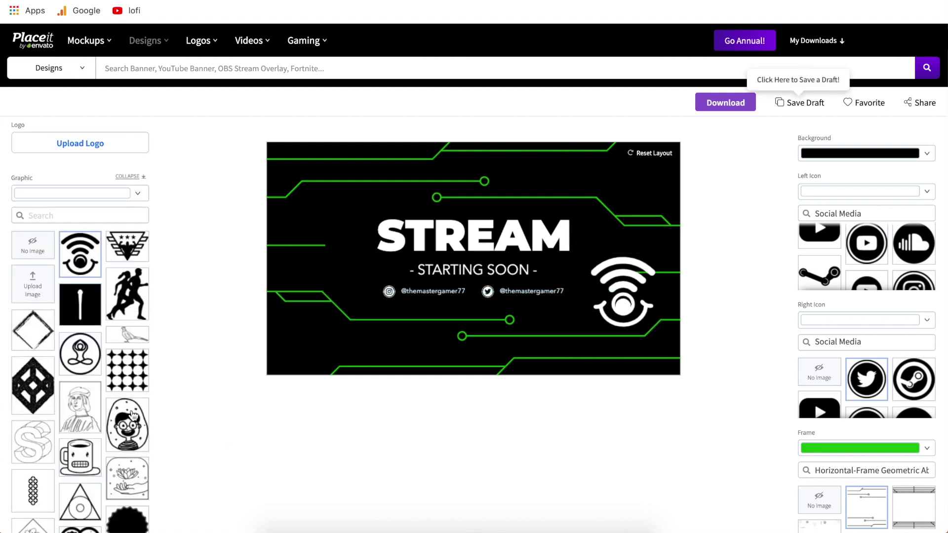
click(47, 217)
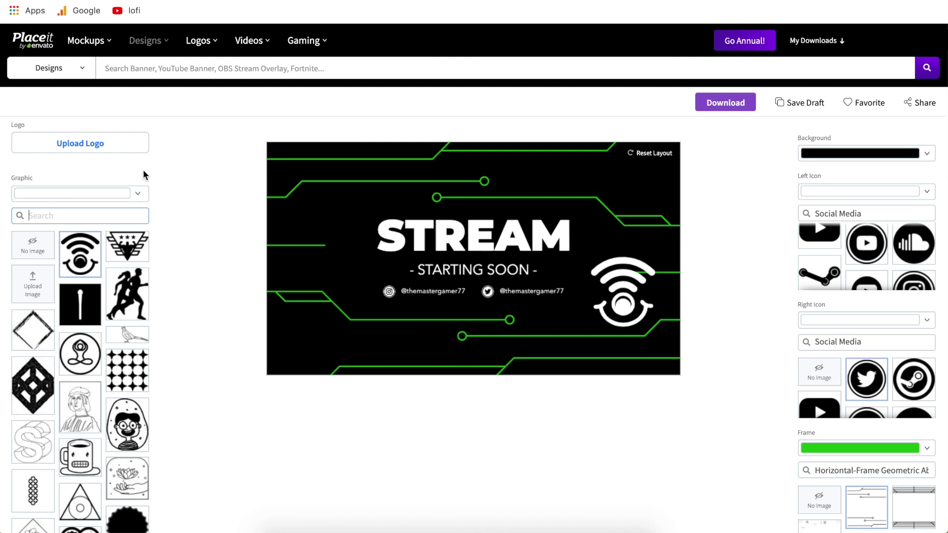
drag(670, 267, 726, 323)
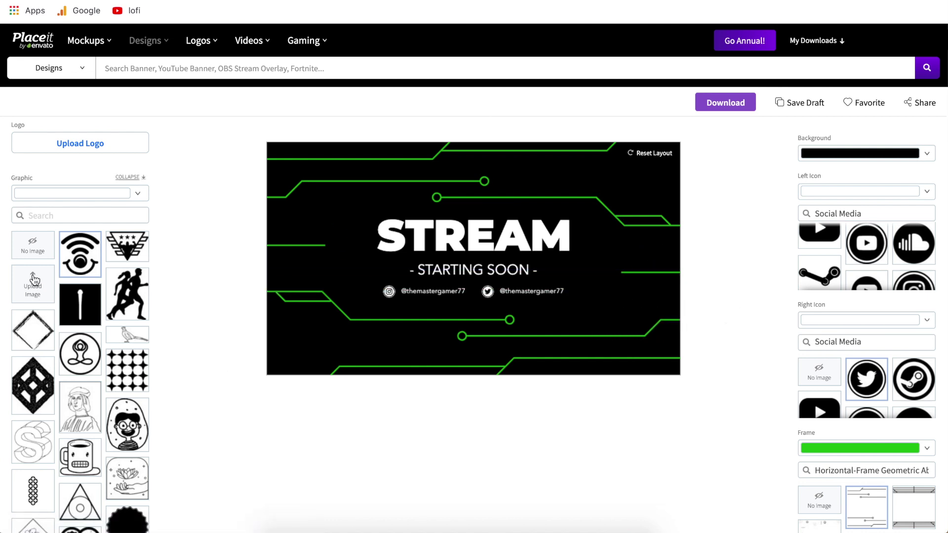
click(42, 251)
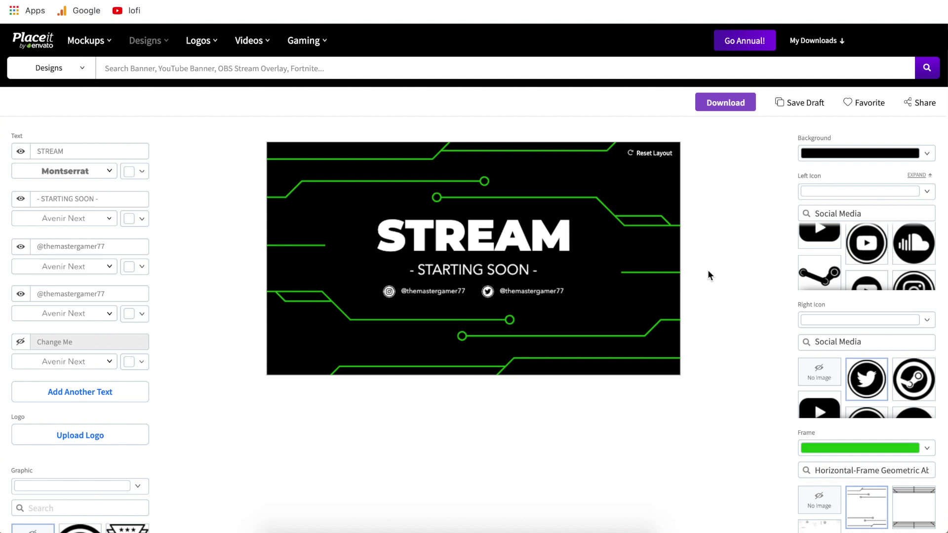
Expand the Left Icon section and scroll through all the icon choices
click(914, 175)
scroll(843, 330, down, 1)
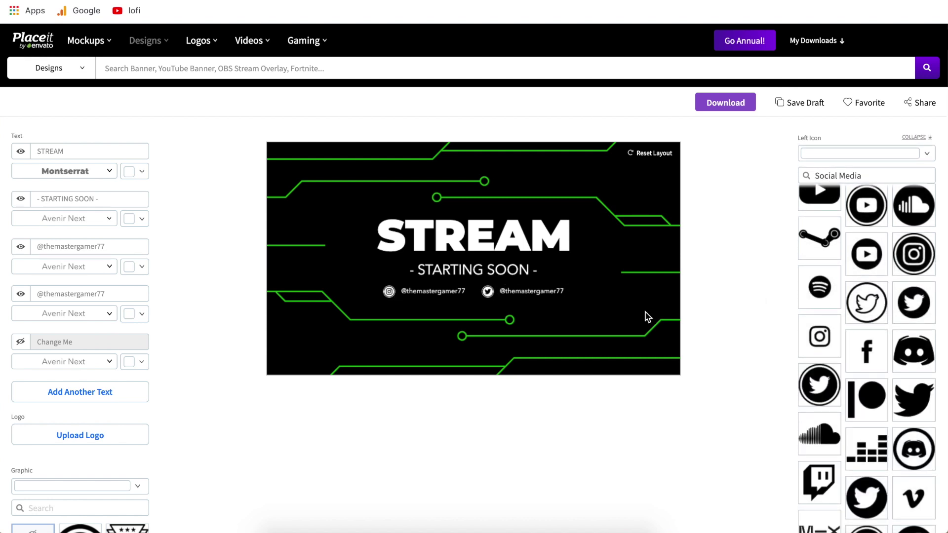
scroll(869, 426, down, 3)
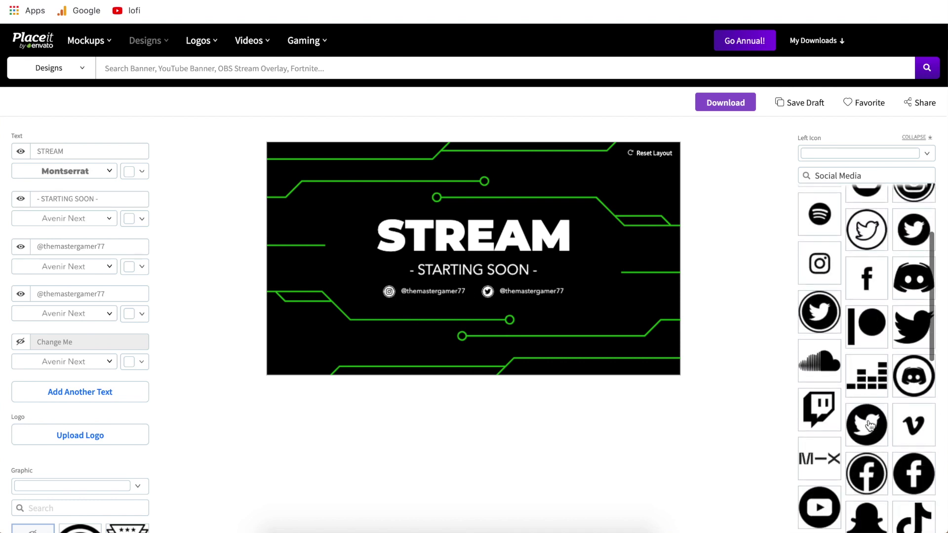
scroll(870, 426, down, 2)
scroll(869, 424, up, 5)
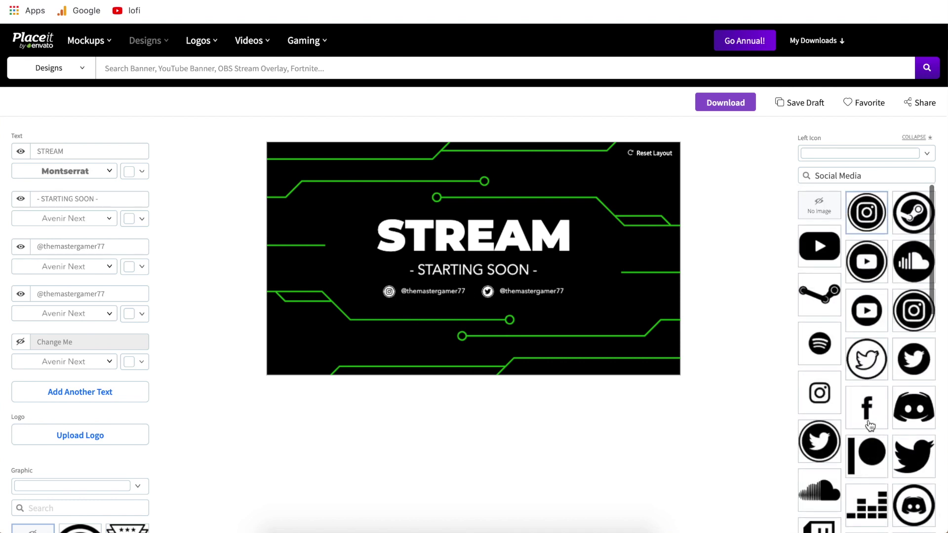
Try a pink-red left icon colour and enlarge and shift the Instagram icon
click(927, 154)
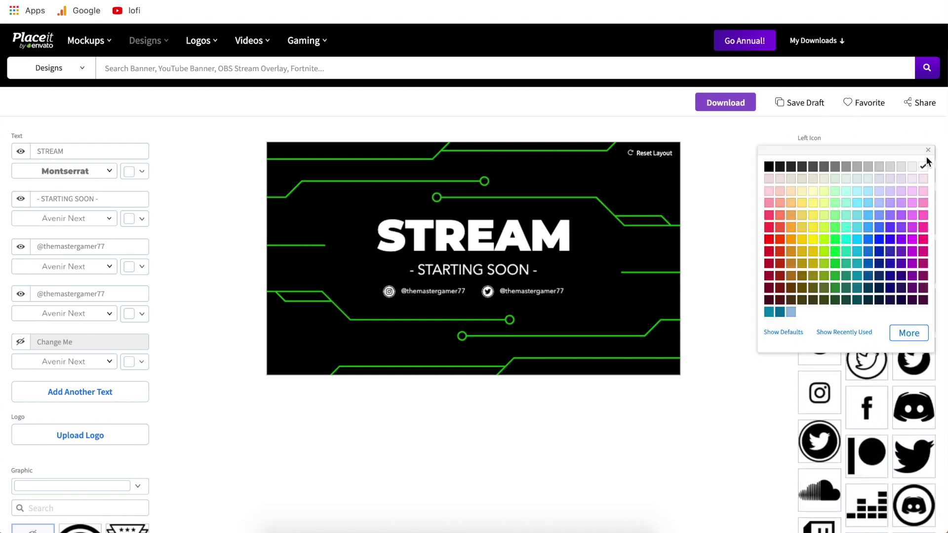
click(769, 216)
click(736, 218)
click(389, 292)
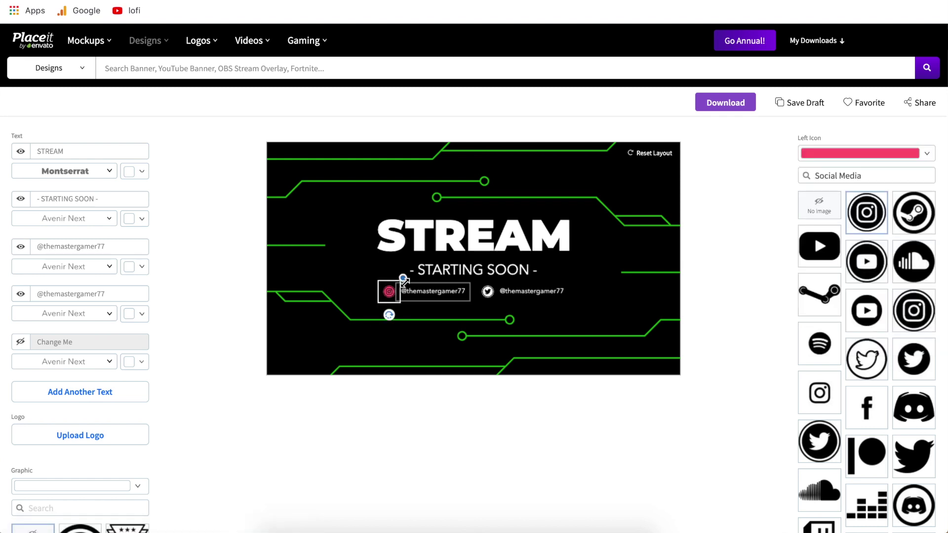
drag(404, 279, 454, 227)
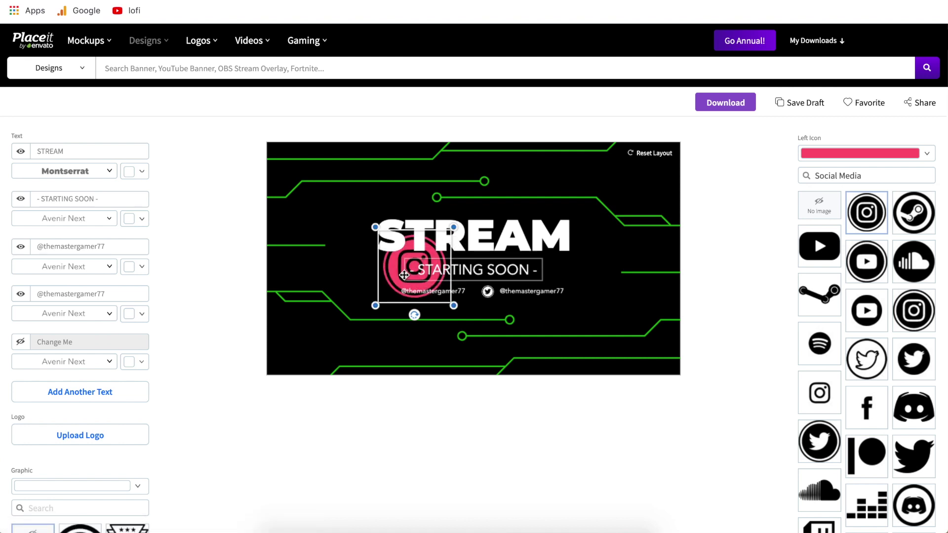
drag(402, 276, 356, 300)
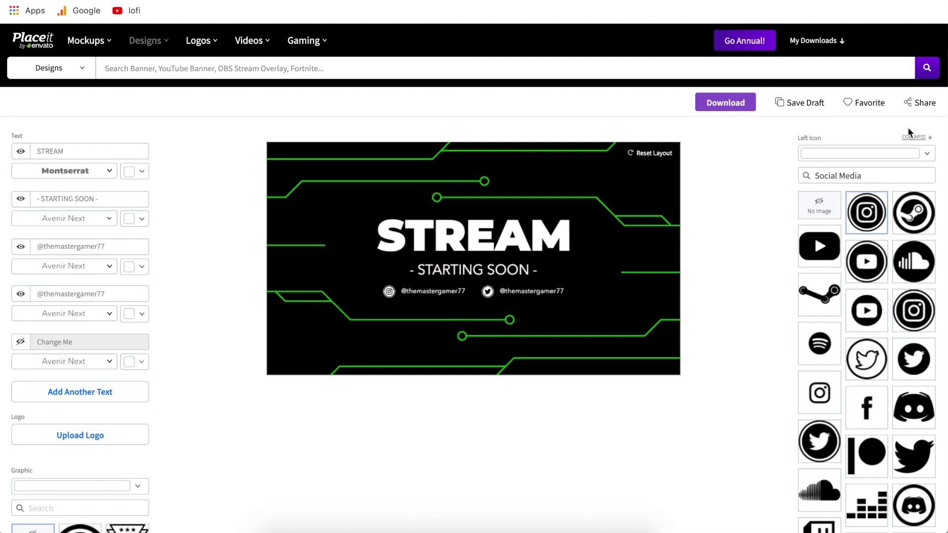
Try the grid, shard, striped and speckled frames, then keep the circuit-line frame
click(918, 138)
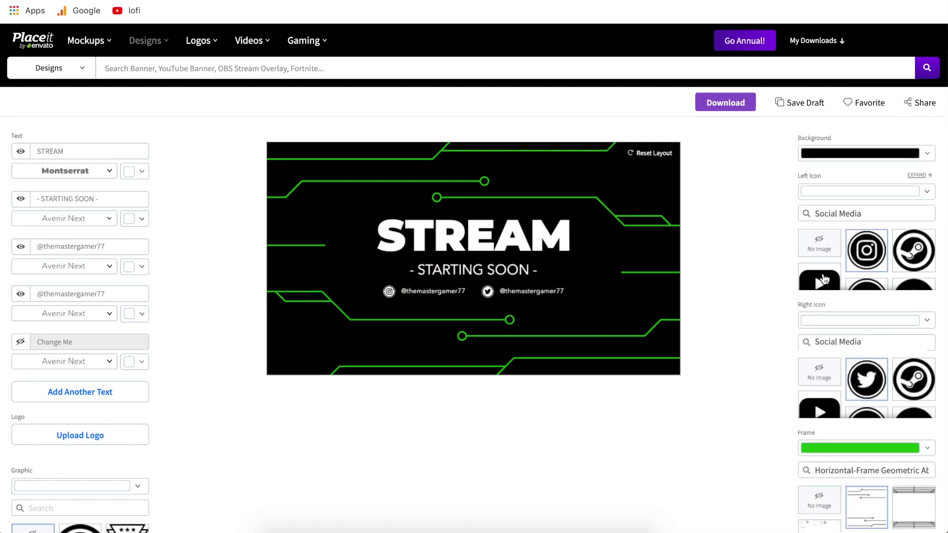
mouse_move(810, 320)
click(918, 432)
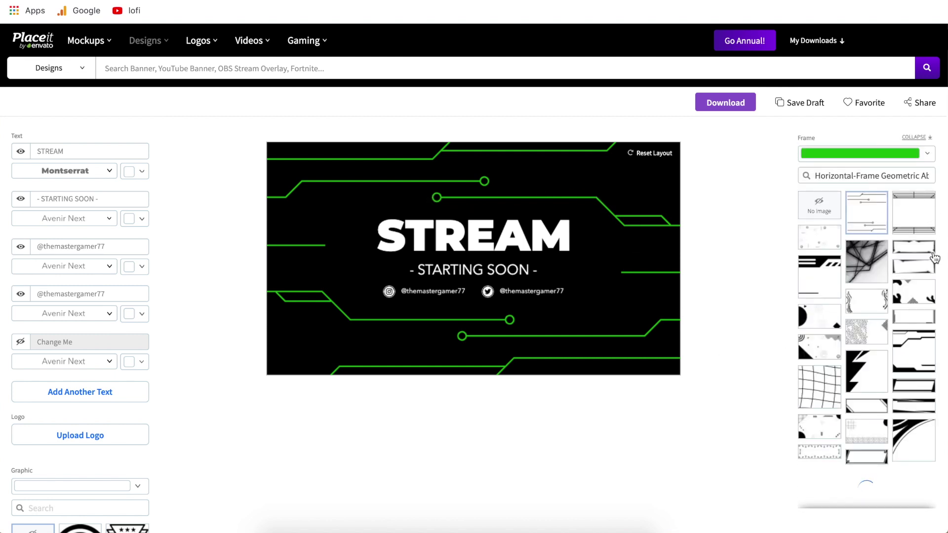
click(906, 230)
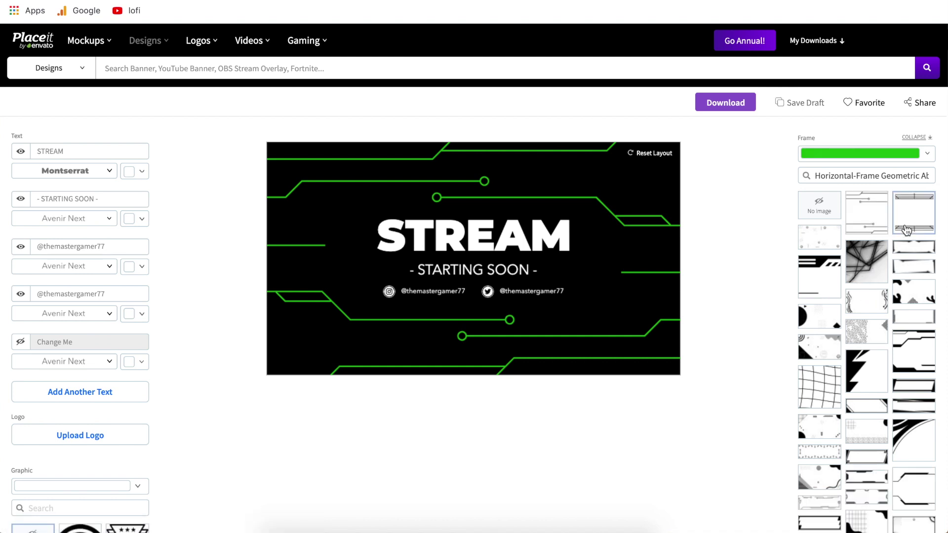
click(867, 261)
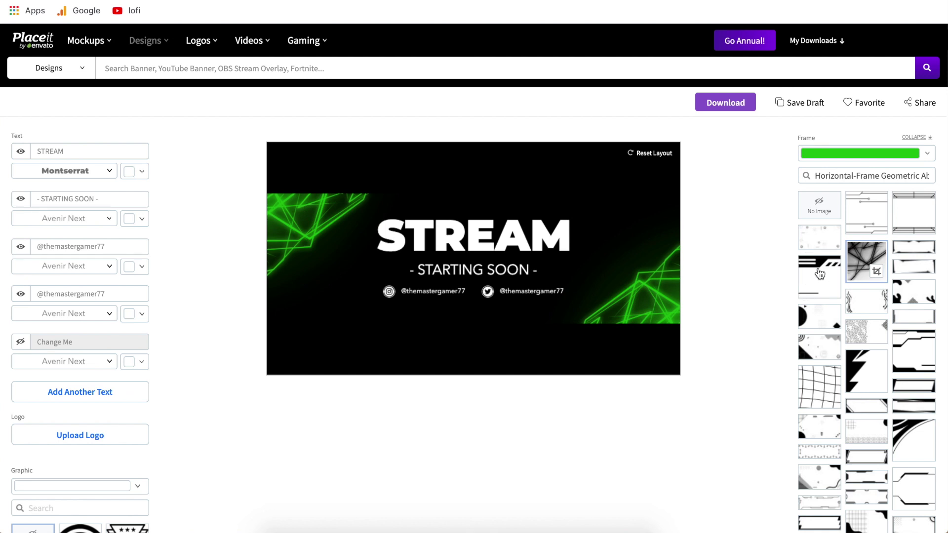
click(819, 274)
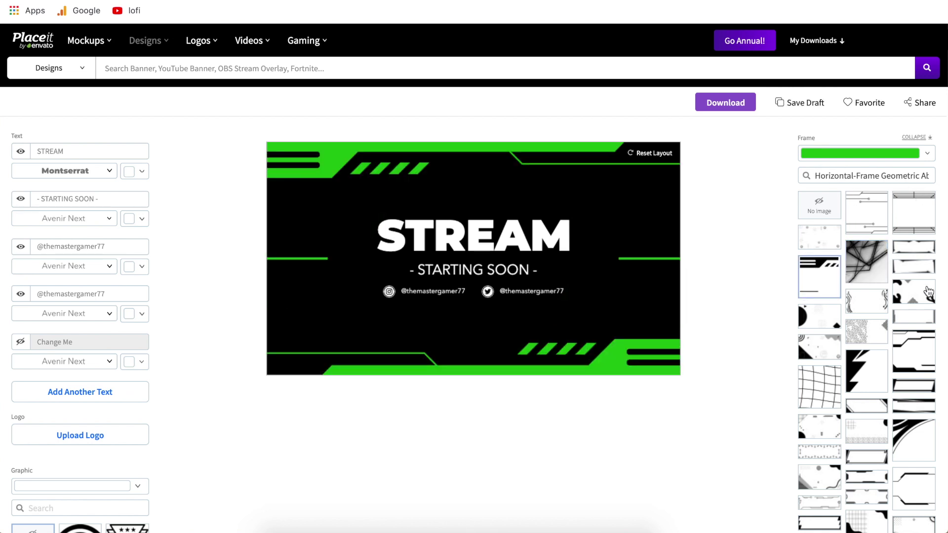
click(873, 335)
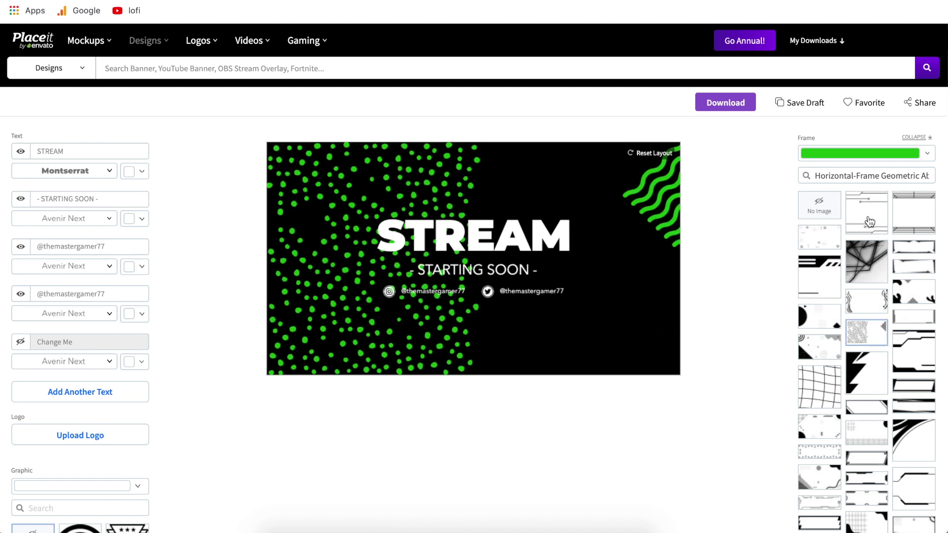
click(868, 220)
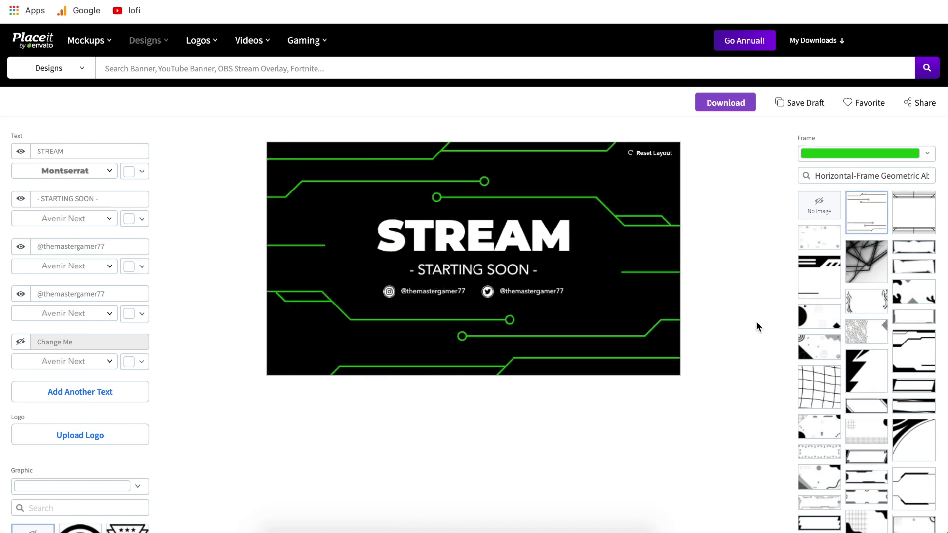
click(928, 140)
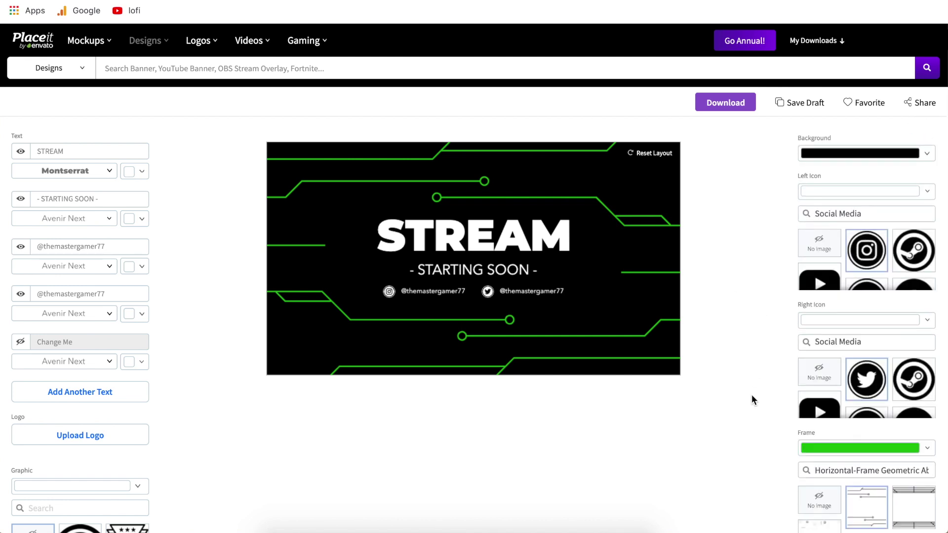
Download the finished STREAM overlay and save the processed design as a PNG file
click(726, 103)
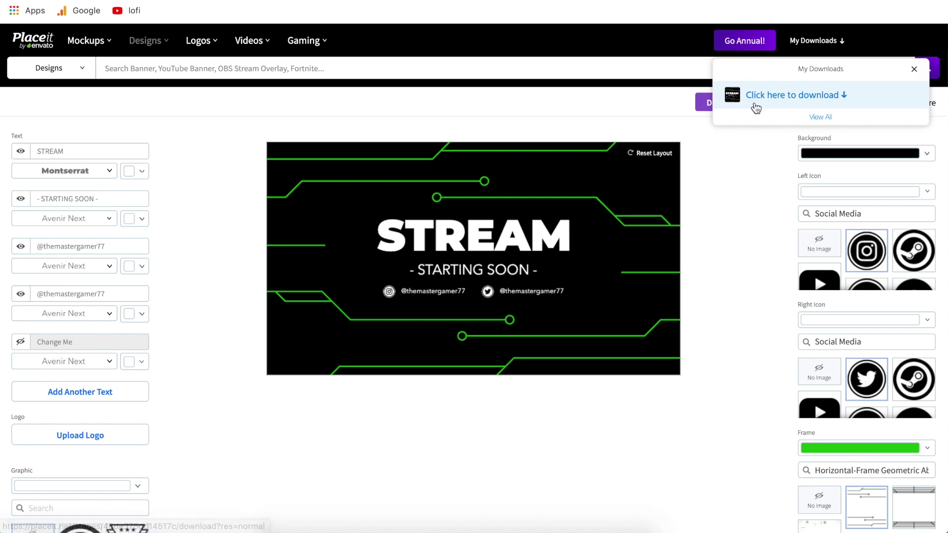
click(798, 97)
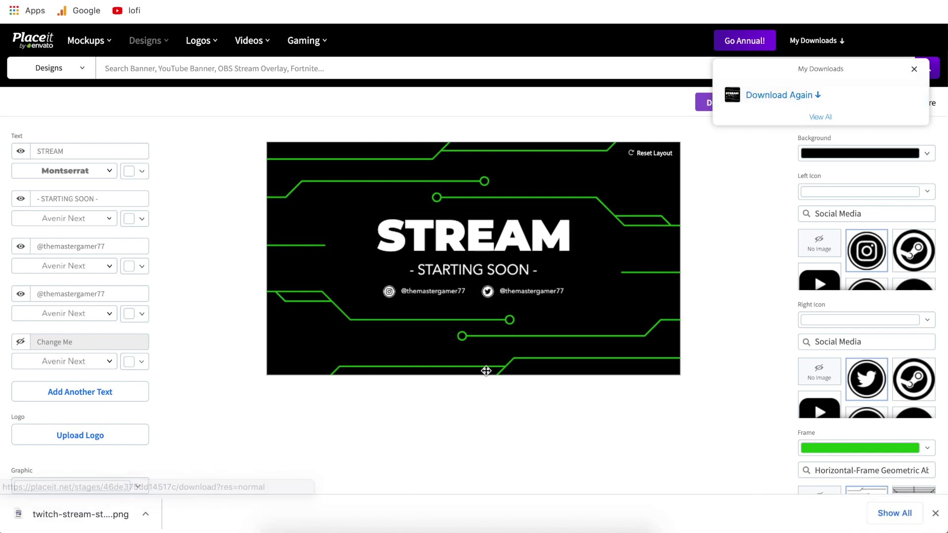
Open the downloaded twitch-stream PNG in Preview, zoom to inspect it, then close it
click(92, 515)
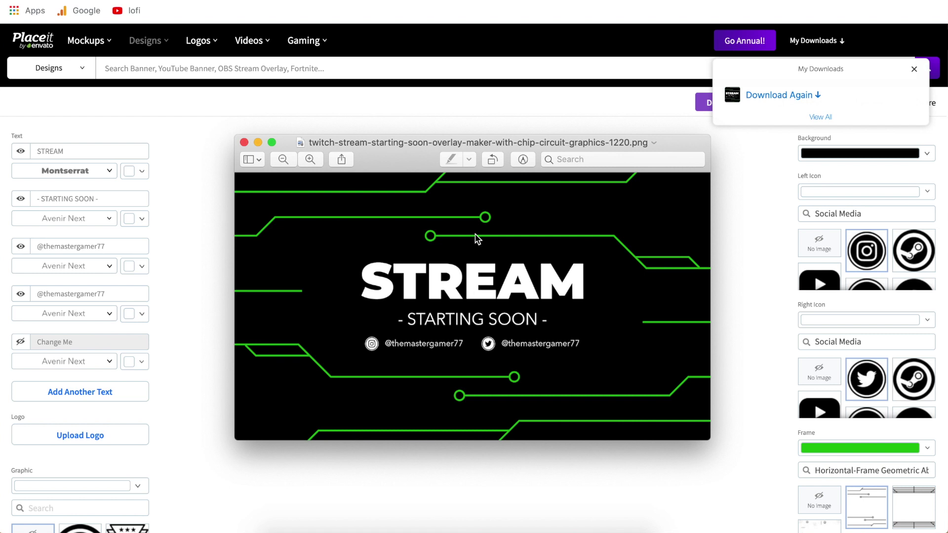
scroll(462, 297, up, 5)
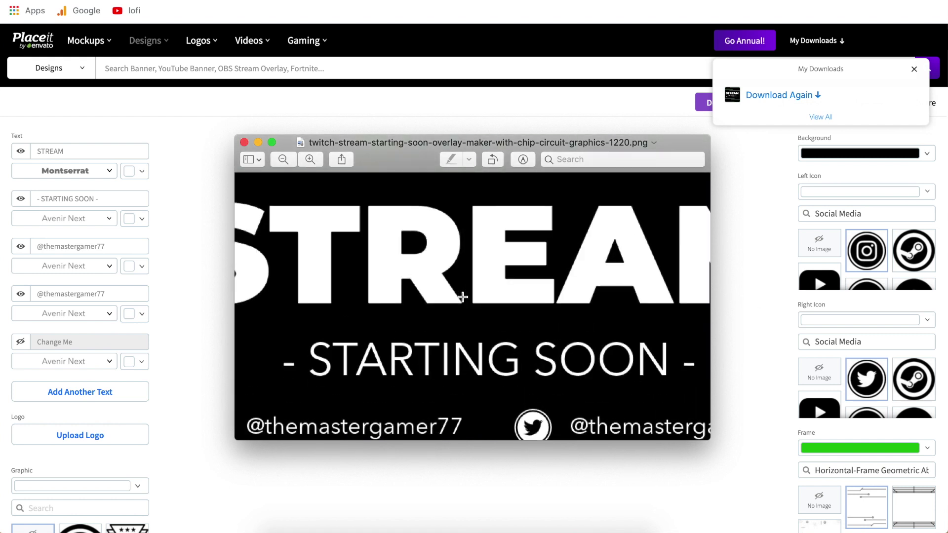
scroll(463, 296, down, 5)
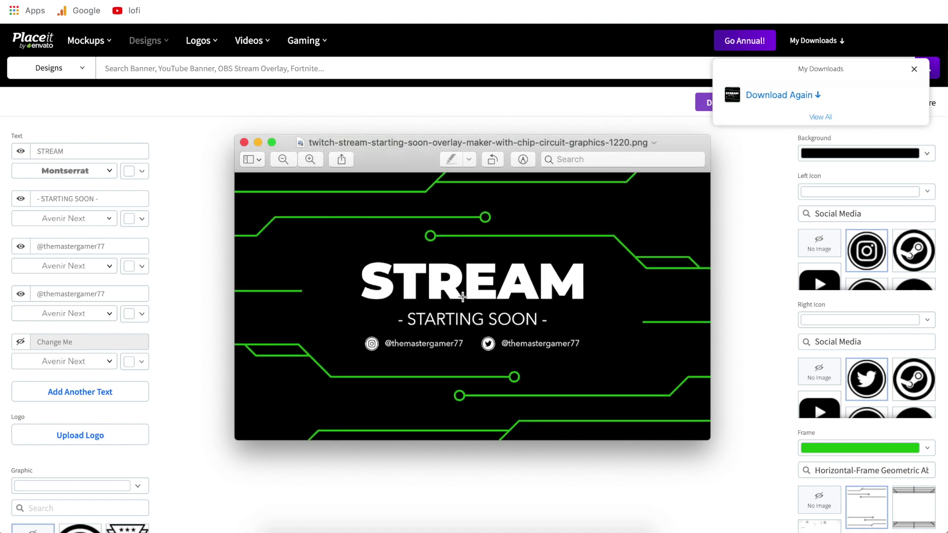
scroll(462, 296, up, 3)
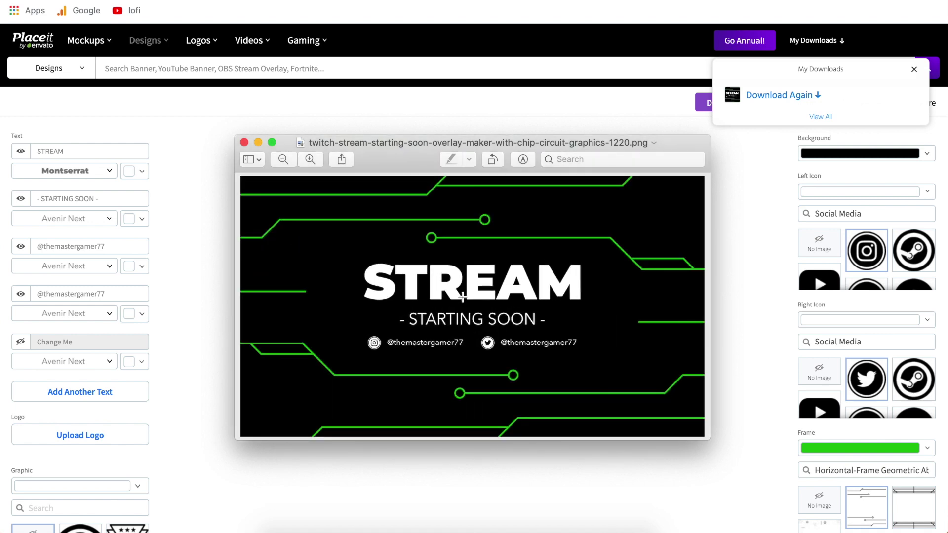
click(779, 251)
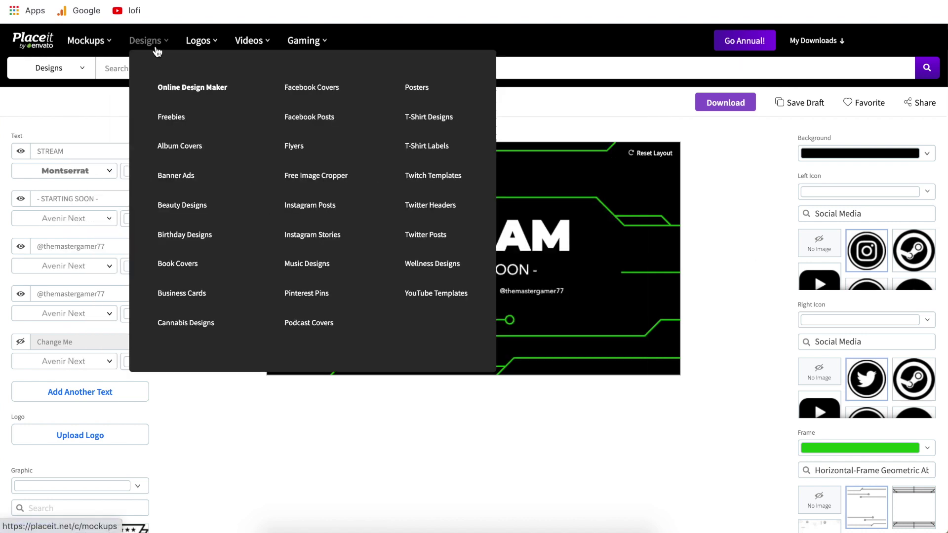
mouse_move(209, 47)
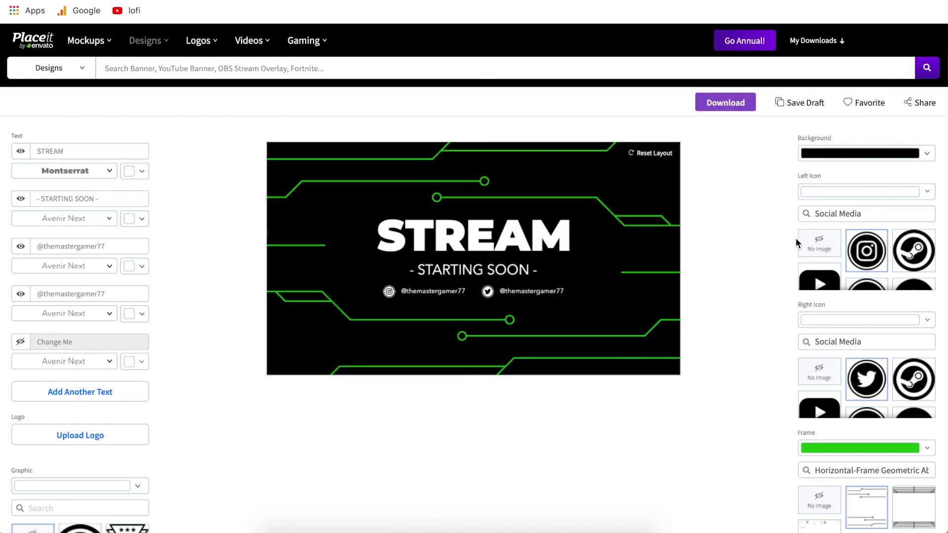